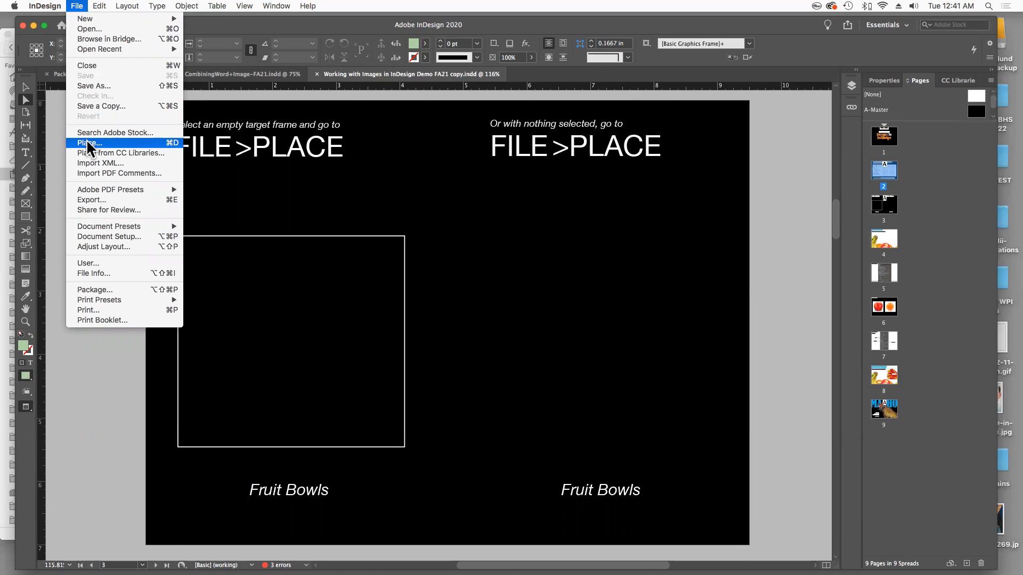
Try drawing an empty rectangle frame about 4.38 by 3.37 in overlapping the outlined frame, and undo it
{"action": "left_click", "coordinate": [749, 241]}
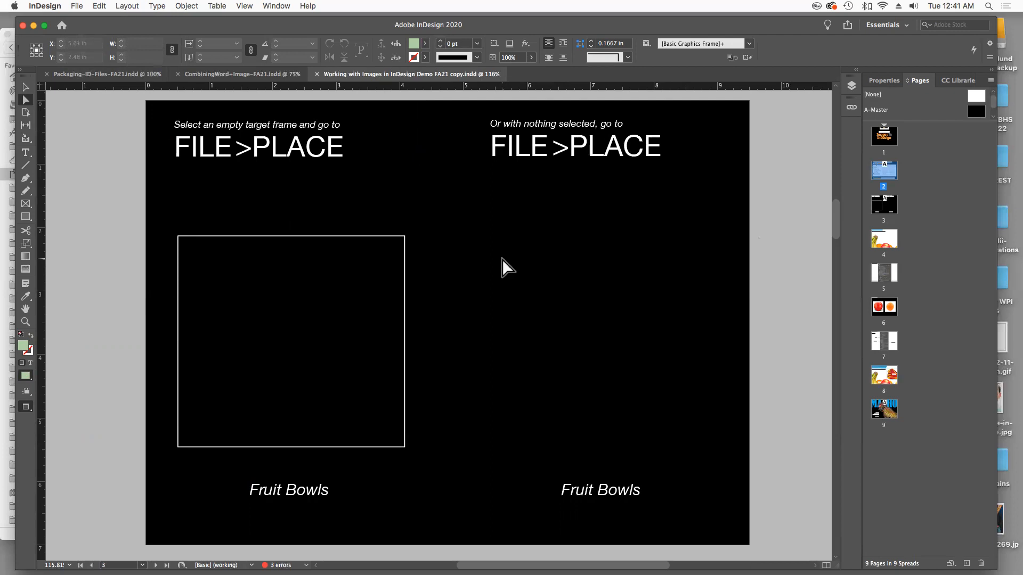
{"action": "left_click", "coordinate": [353, 255]}
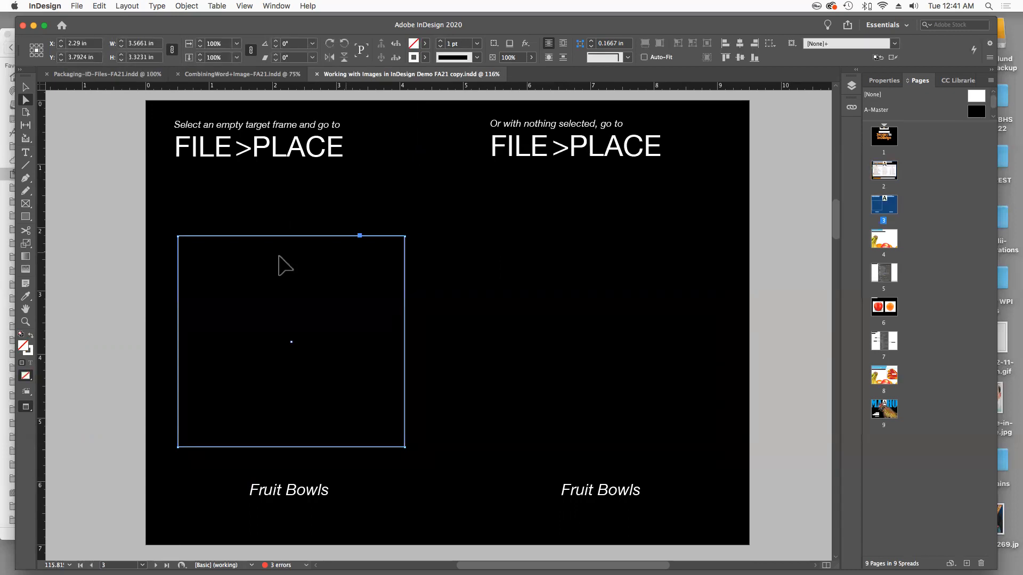
{"action": "left_click", "coordinate": [26, 204]}
{"action": "left_click_drag", "start_coordinate": [170, 197], "coordinate": [449, 410]}
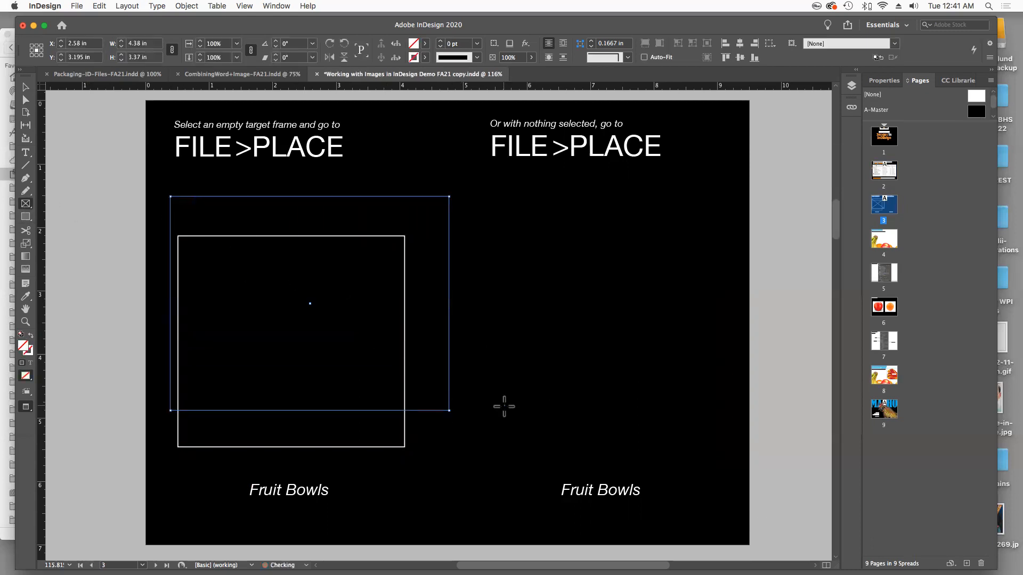
{"action": "key", "text": "super+z"}
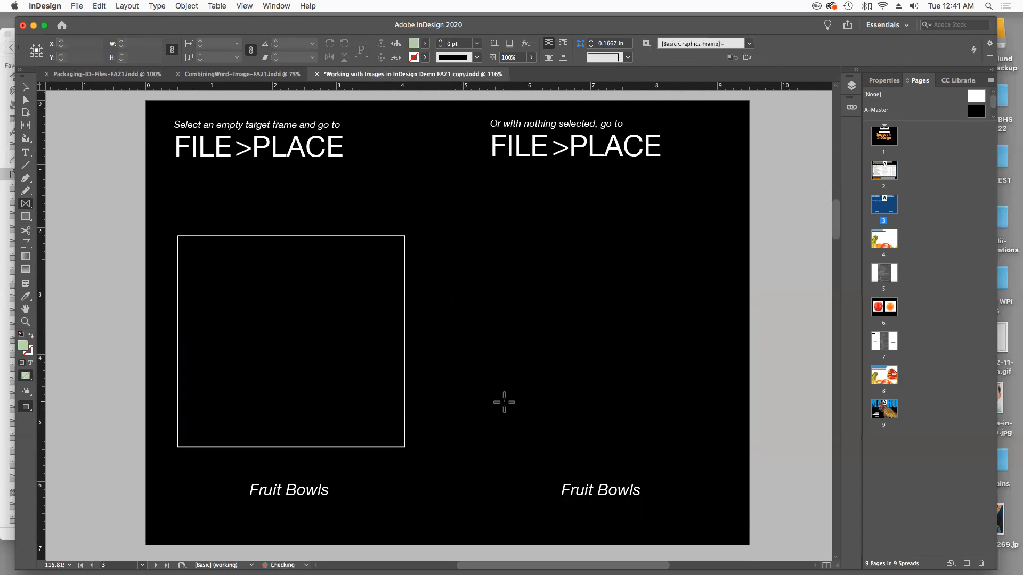
Place fruit_bowl.jpg from the Links folder into the empty outlined frame under the first FILE>PLACE heading
{"action": "left_click", "coordinate": [306, 296], "text": "super"}
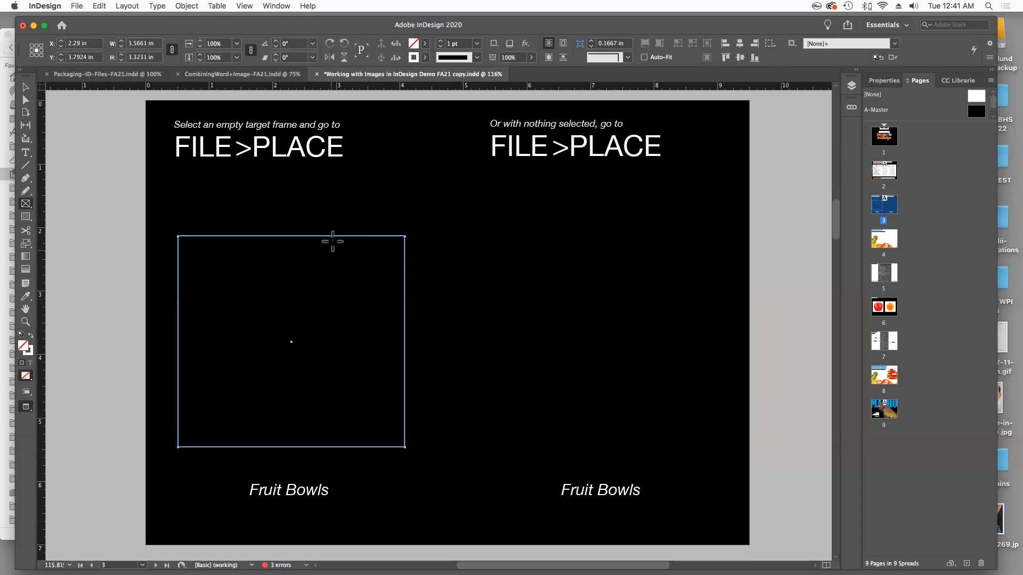
{"action": "left_click", "coordinate": [77, 6]}
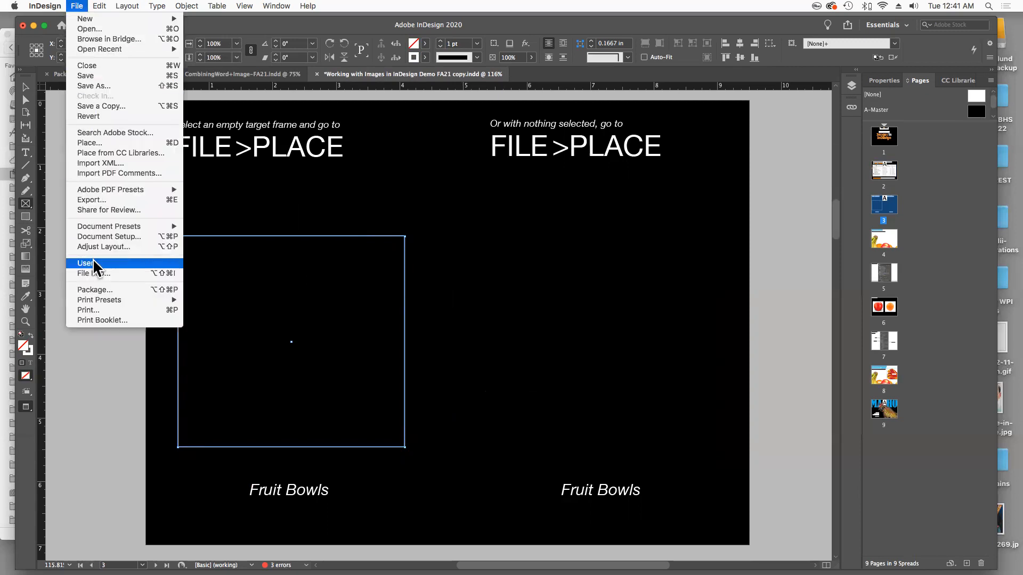
{"action": "left_click", "coordinate": [101, 142]}
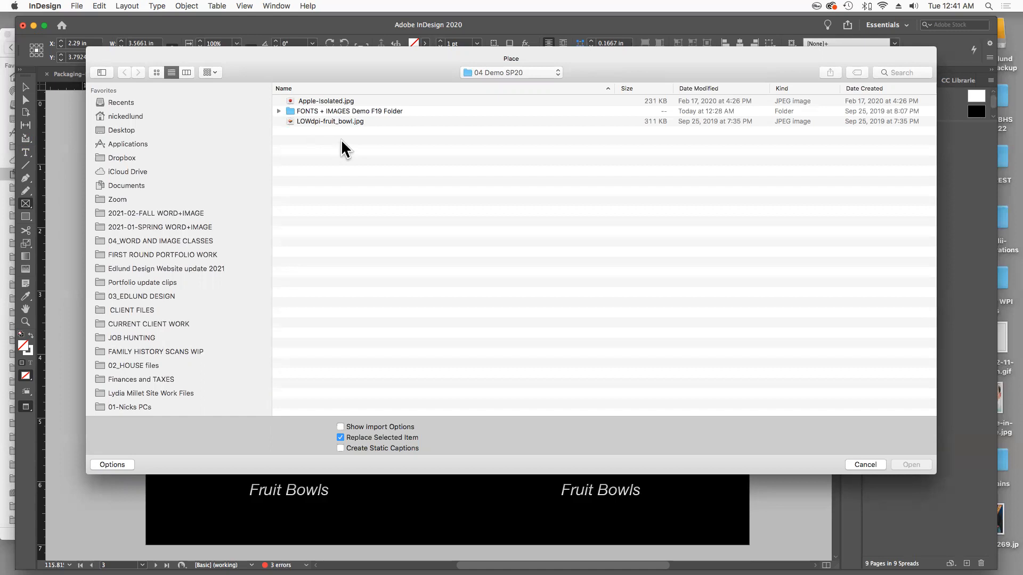
{"action": "left_click", "coordinate": [279, 111]}
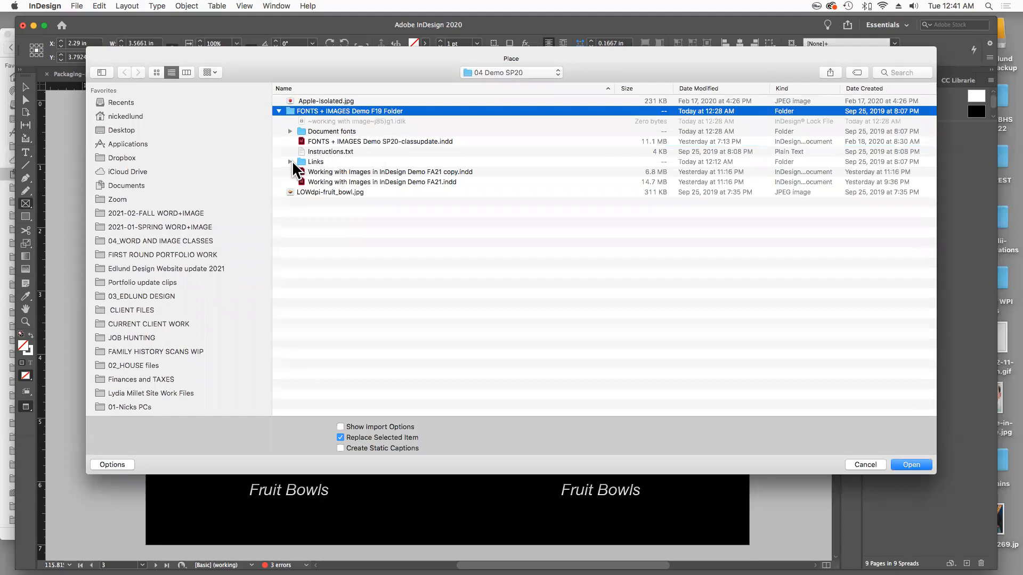
{"action": "left_click", "coordinate": [291, 161]}
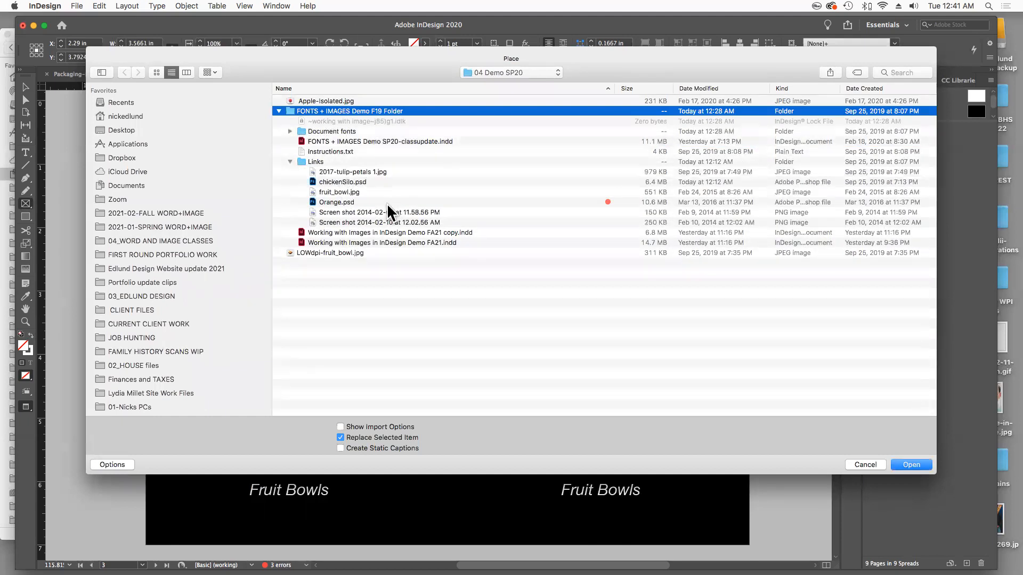
{"action": "left_click", "coordinate": [335, 192]}
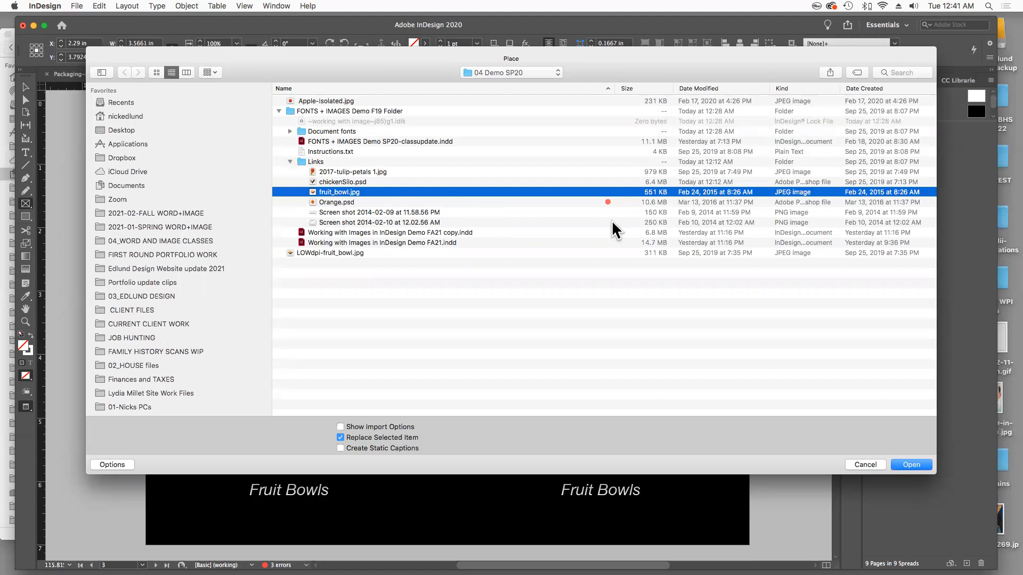
{"action": "left_click", "coordinate": [906, 466]}
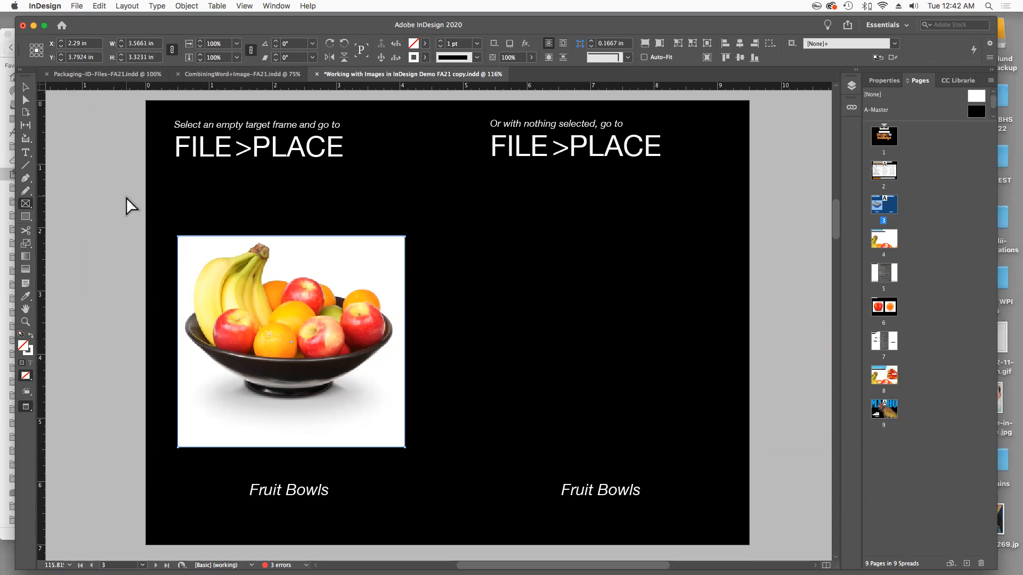
Deselect everything and load fruit_bowl.jpg for placing with no frame selected
{"action": "key", "text": "super+shift+a"}
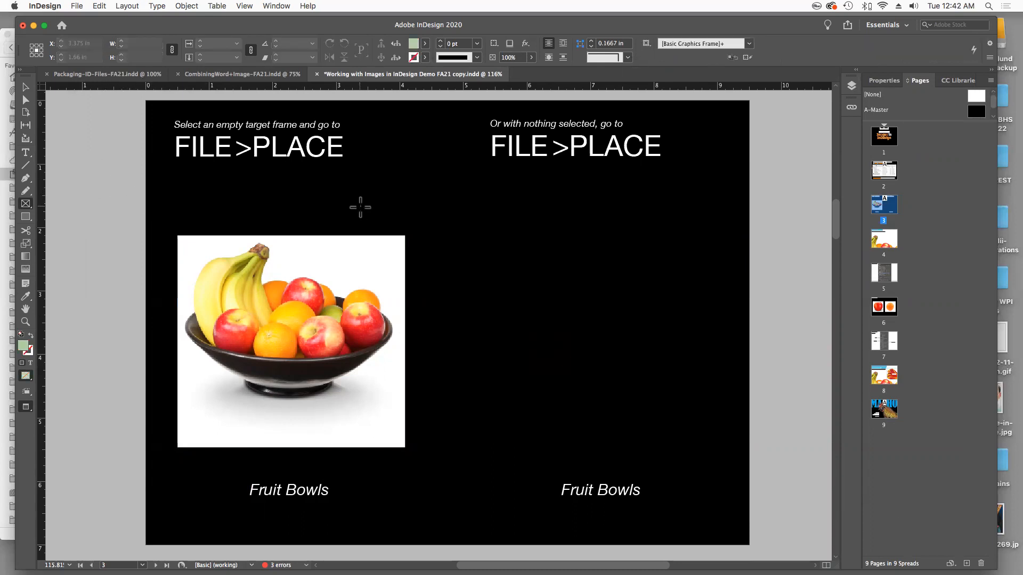
{"action": "left_click", "coordinate": [77, 6]}
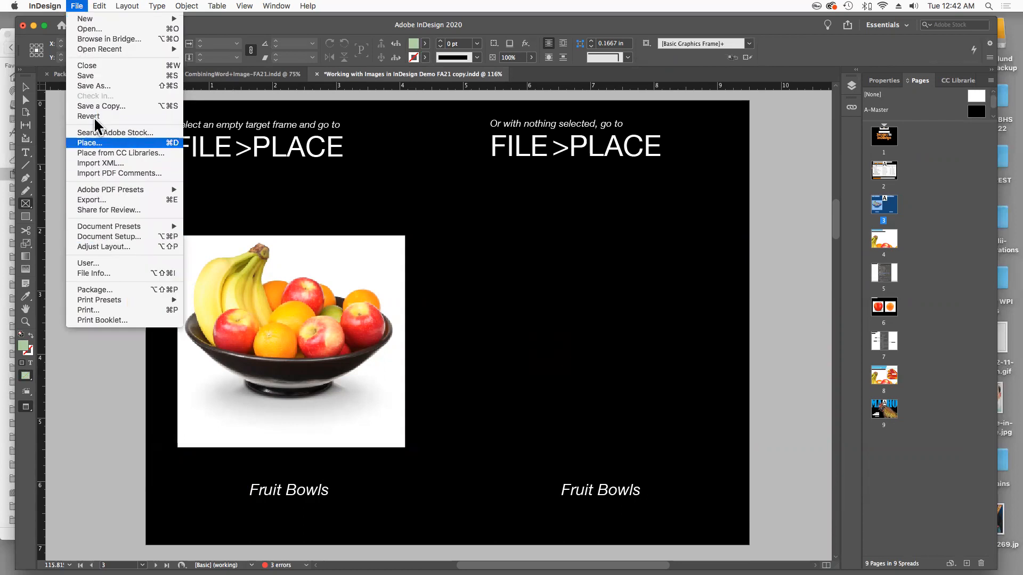
{"action": "left_click", "coordinate": [548, 229]}
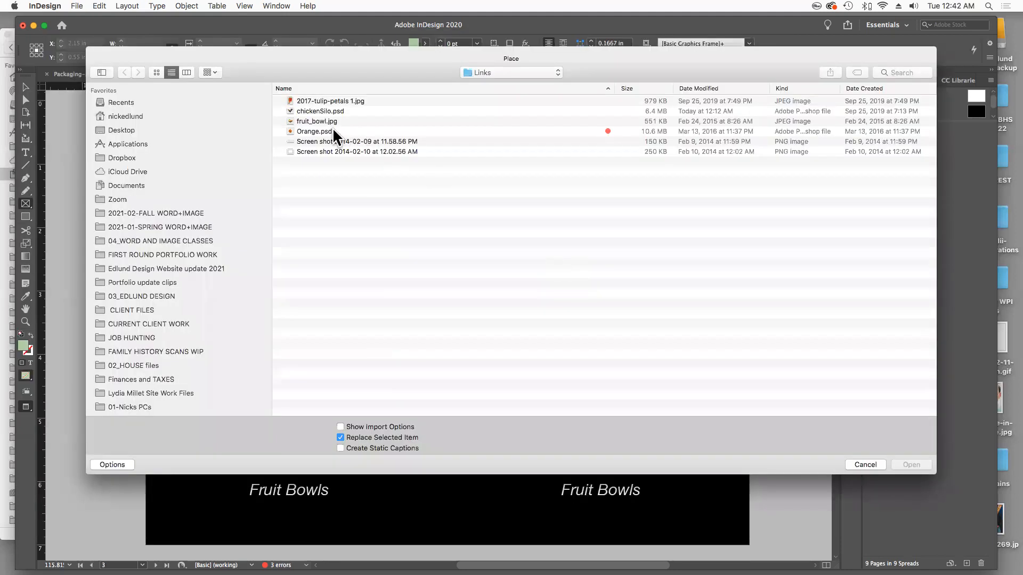
{"action": "left_click", "coordinate": [331, 122]}
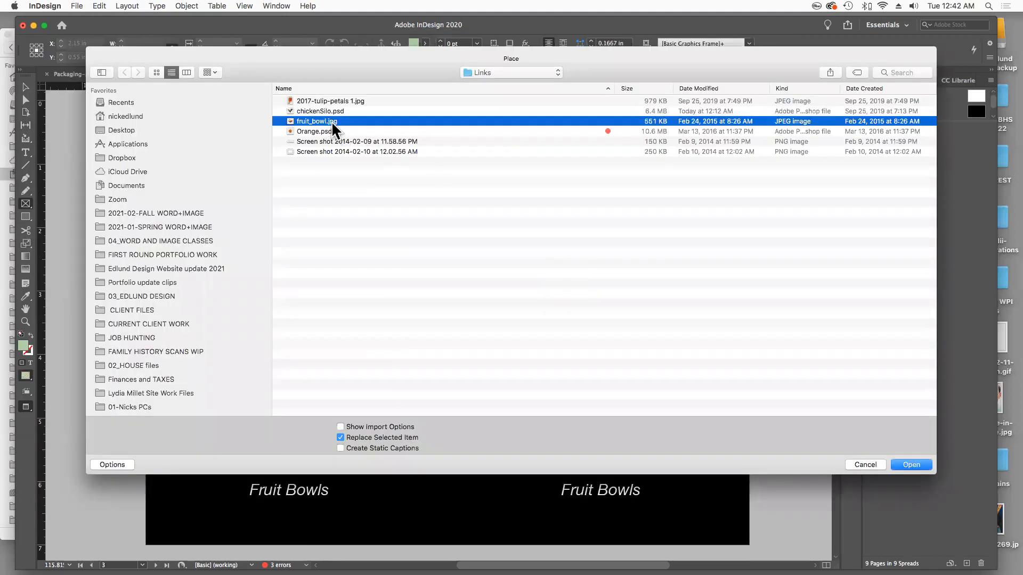
{"action": "left_click", "coordinate": [911, 466]}
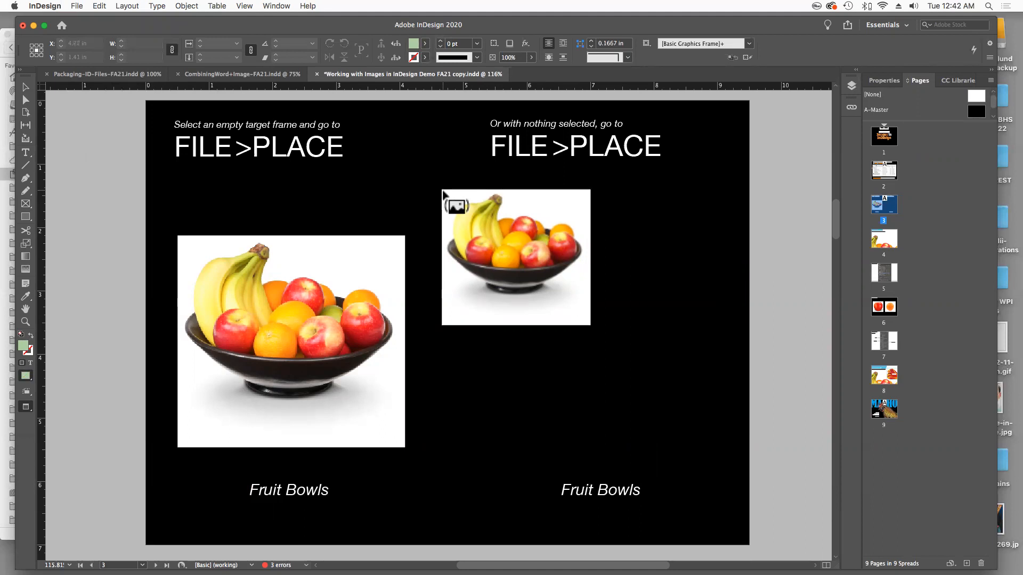
Try placing the loaded fruit bowl image on the page without drawing a frame, and undo the placement
{"action": "left_click_drag", "start_coordinate": [442, 190], "coordinate": [436, 181]}
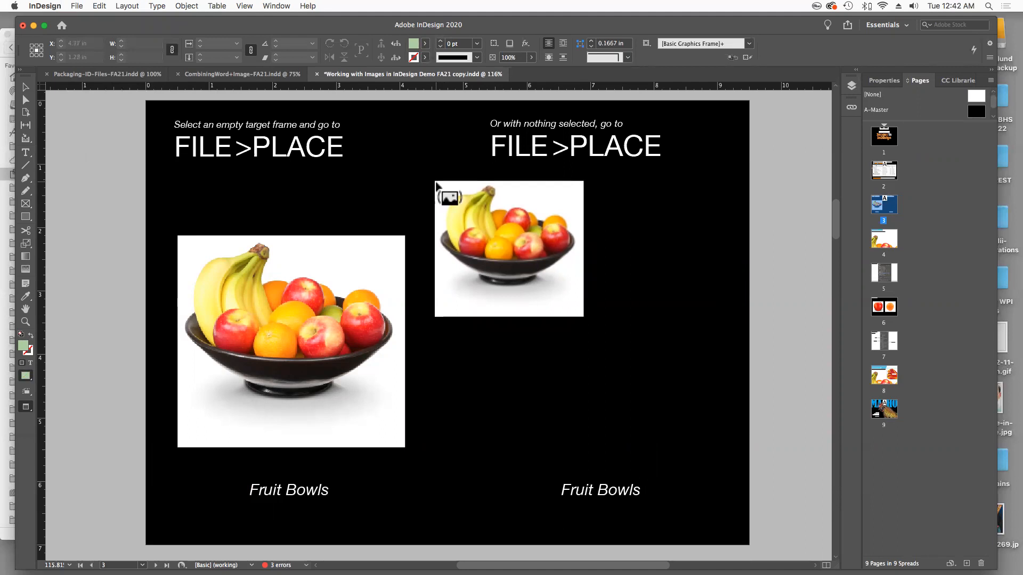
{"action": "left_click", "coordinate": [435, 181]}
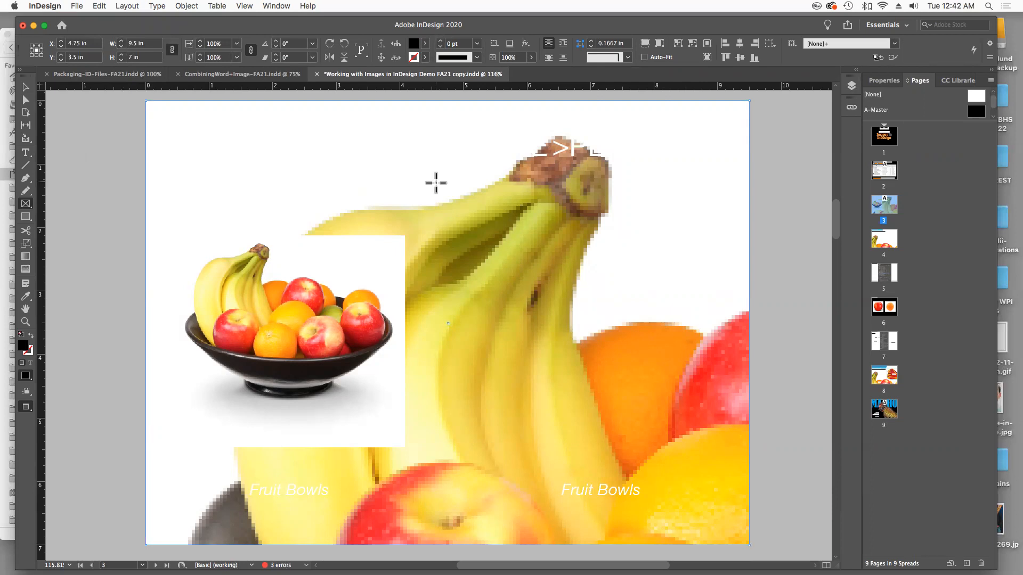
{"action": "key", "text": "super+z"}
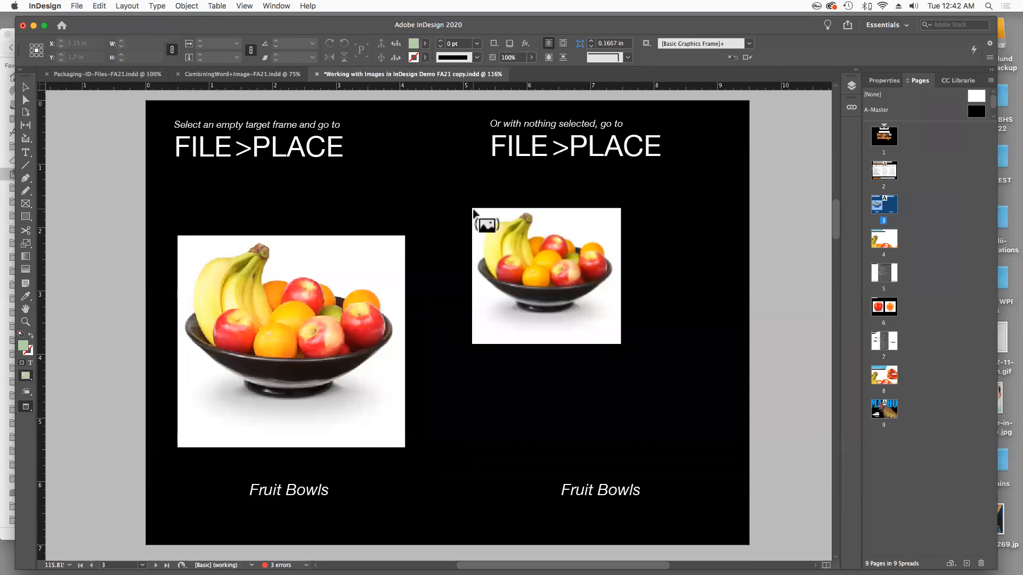
Place the loaded image about 6.32 by 5.80 in under the second FILE>PLACE heading, and move the two fruit bowls apart
{"action": "left_click_drag", "start_coordinate": [380, 165], "coordinate": [704, 526]}
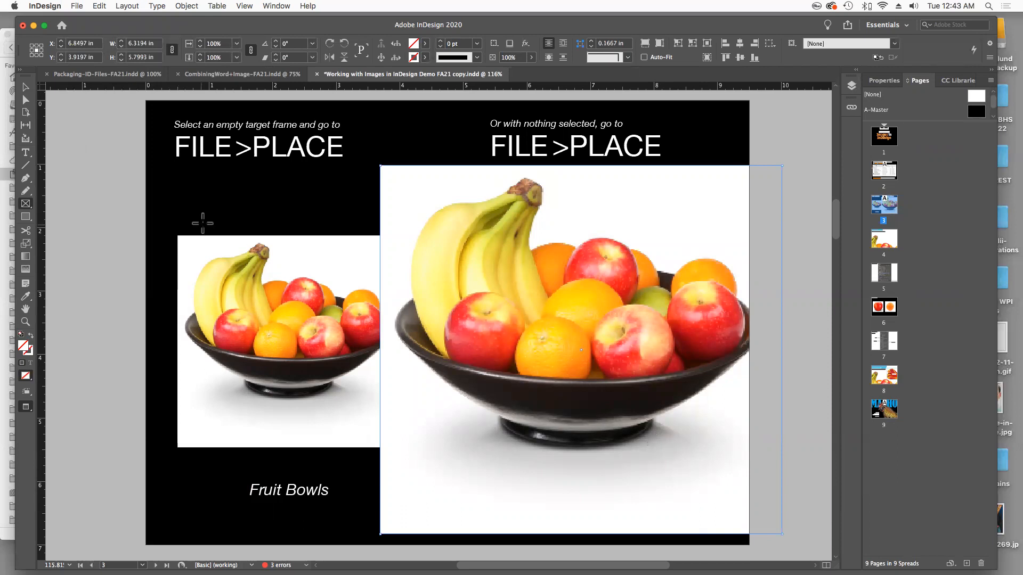
{"action": "left_click", "coordinate": [26, 87]}
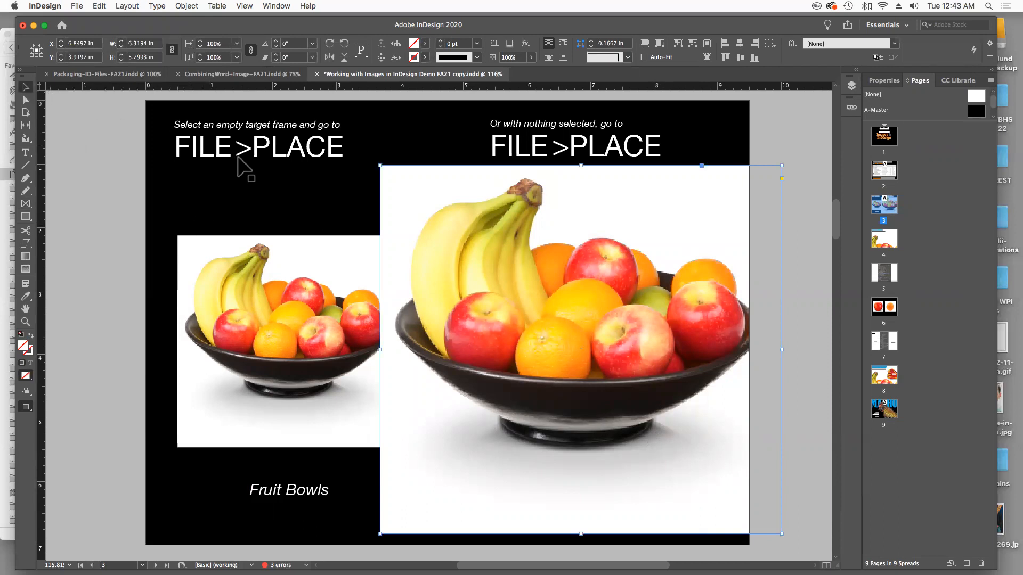
{"action": "left_click", "coordinate": [341, 266]}
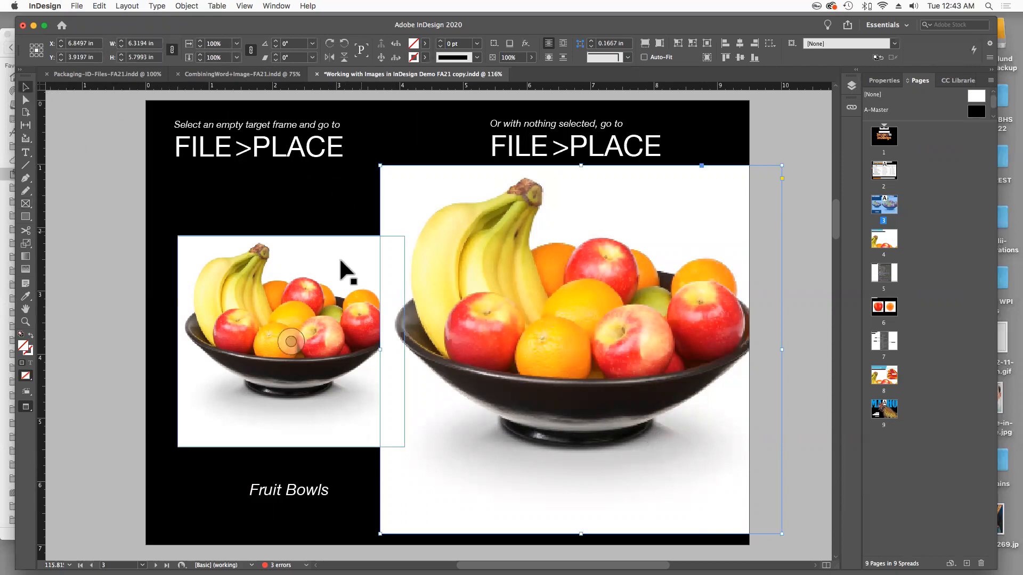
{"action": "left_click_drag", "start_coordinate": [360, 259], "coordinate": [338, 259]}
{"action": "left_click_drag", "start_coordinate": [440, 204], "coordinate": [457, 205]}
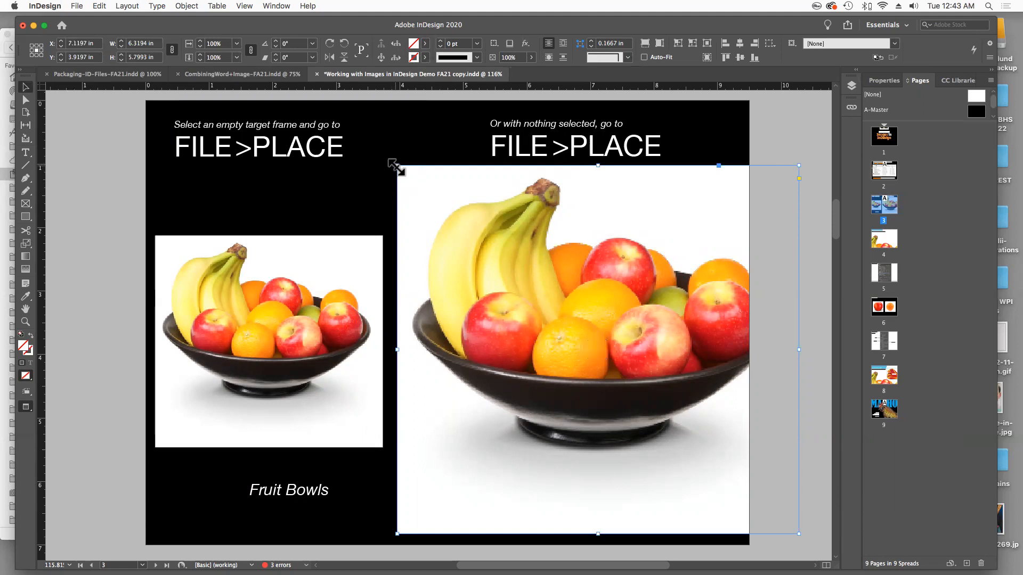
Resize the large fruit bowl's frame to about 6.20 in wide and 5.54 in high without scaling the image
{"action": "left_click_drag", "start_coordinate": [397, 165], "coordinate": [471, 182]}
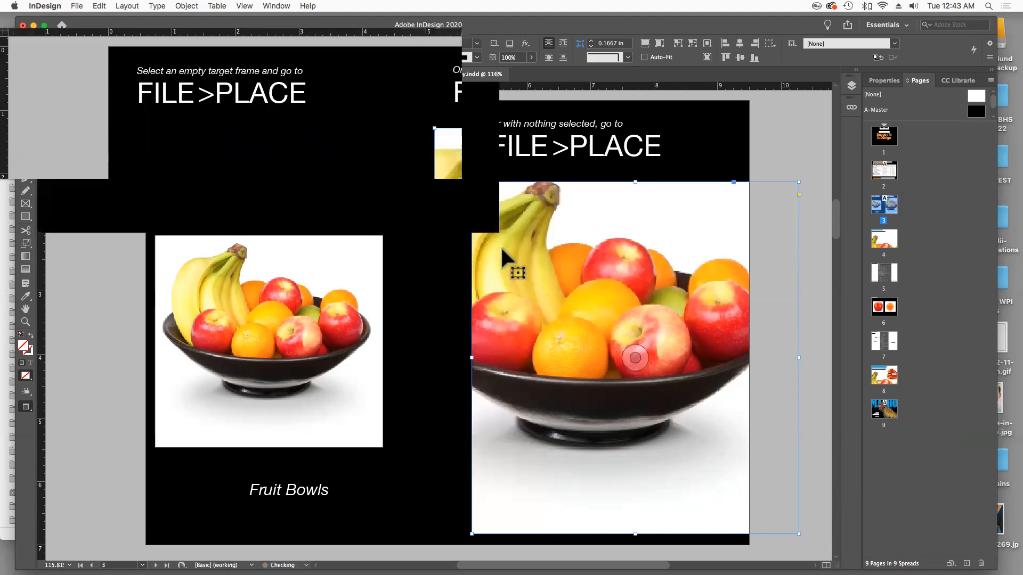
{"action": "left_click_drag", "start_coordinate": [472, 361], "coordinate": [241, 358]}
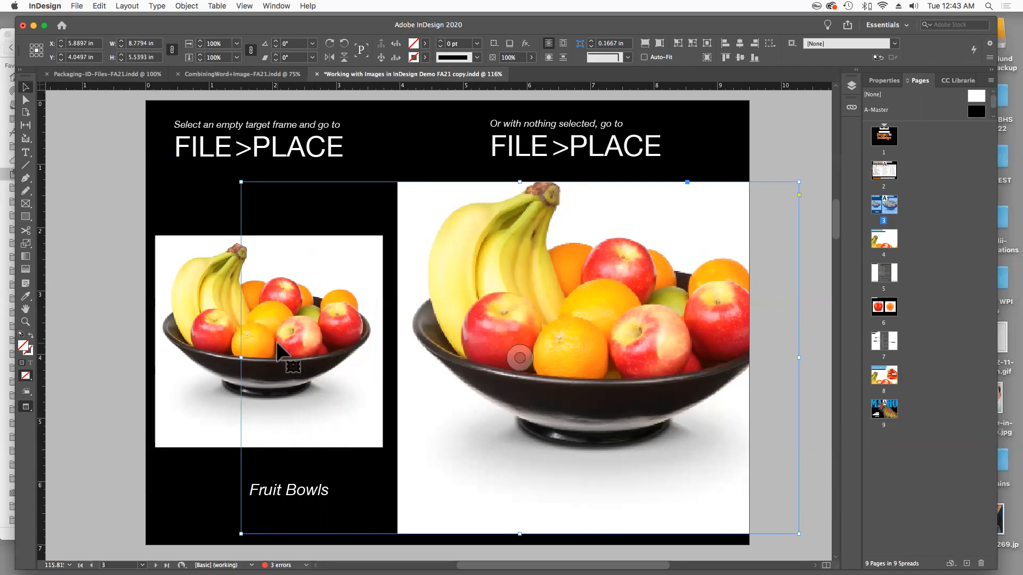
{"action": "left_click_drag", "start_coordinate": [242, 358], "coordinate": [404, 358]}
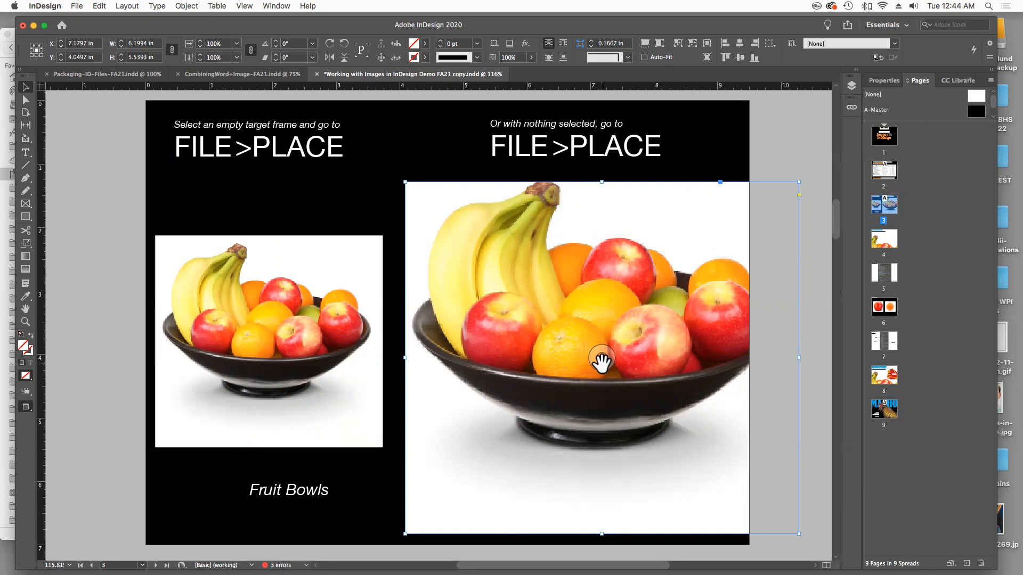
Shift the large fruit bowl image around inside its frame with the content grabber
{"action": "left_click_drag", "start_coordinate": [601, 361], "coordinate": [521, 313]}
{"action": "left_click_drag", "start_coordinate": [600, 354], "coordinate": [731, 457]}
{"action": "mouse_move", "coordinate": [601, 365]}
{"action": "left_mouse_down"}
{"action": "mouse_move", "coordinate": [552, 325]}
{"action": "mouse_move", "coordinate": [616, 359]}
{"action": "mouse_move", "coordinate": [571, 327]}
{"action": "mouse_move", "coordinate": [605, 370]}
{"action": "mouse_move", "coordinate": [609, 352]}
{"action": "mouse_move", "coordinate": [582, 364]}
{"action": "left_mouse_up"}
Select the large image's content with the Direct Selection tool and reposition it within its frame
{"action": "left_click", "coordinate": [25, 99]}
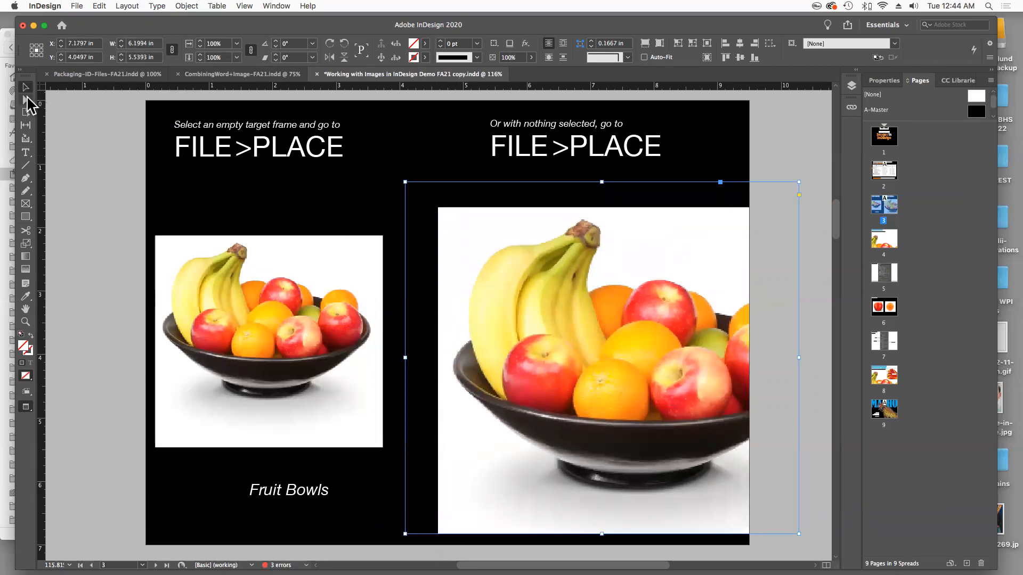
{"action": "left_click", "coordinate": [567, 288]}
{"action": "left_click_drag", "start_coordinate": [622, 333], "coordinate": [557, 283]}
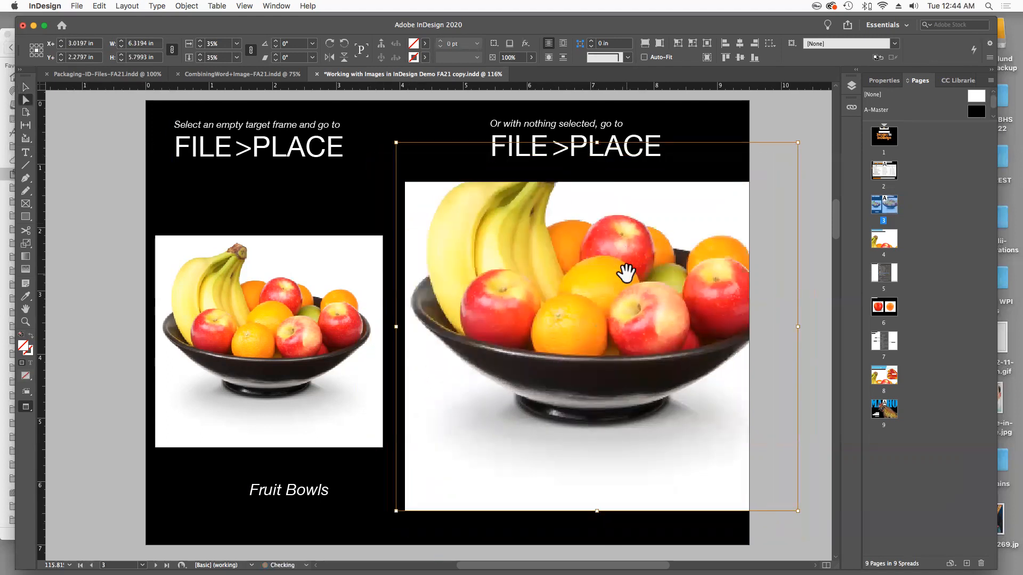
{"action": "left_click_drag", "start_coordinate": [600, 289], "coordinate": [580, 282]}
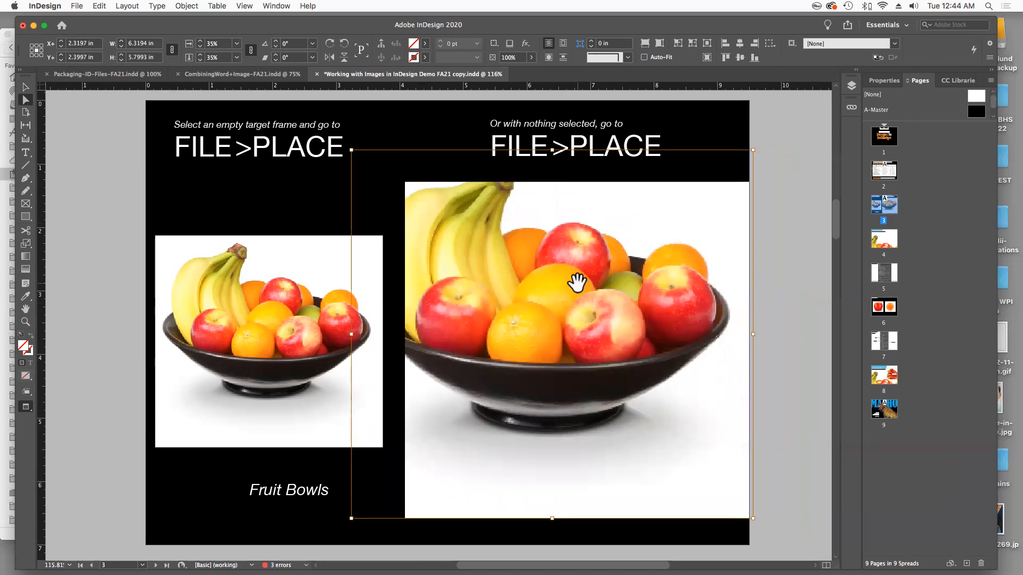
{"action": "left_click_drag", "start_coordinate": [456, 220], "coordinate": [524, 212]}
{"action": "left_click_drag", "start_coordinate": [624, 244], "coordinate": [567, 275]}
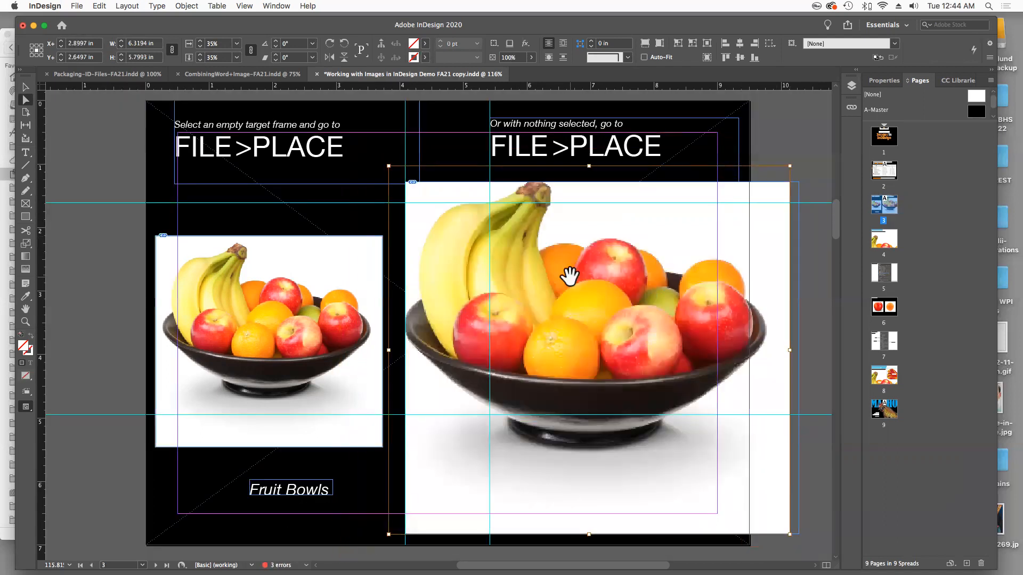
Scale down the large fruit bowl image's content and move it toward the lower part of its frame
{"action": "left_click_drag", "start_coordinate": [577, 285], "coordinate": [602, 242]}
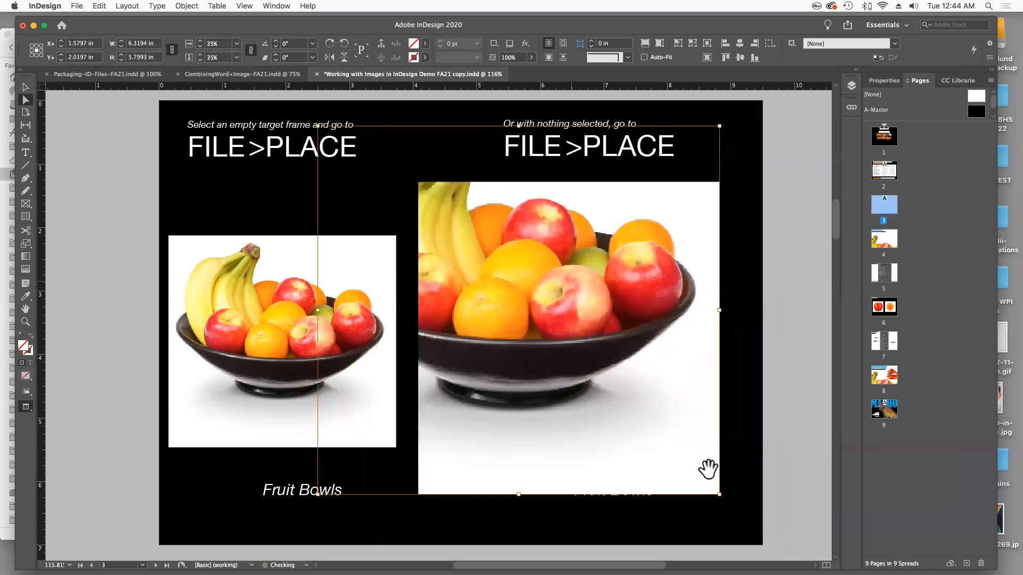
{"action": "left_click_drag", "start_coordinate": [719, 494], "coordinate": [570, 353]}
{"action": "left_click_drag", "start_coordinate": [512, 263], "coordinate": [694, 405]}
Shift the smaller fruit bowl image sideways inside its frame, and center the content in the frame
{"action": "left_click_drag", "start_coordinate": [274, 319], "coordinate": [352, 291]}
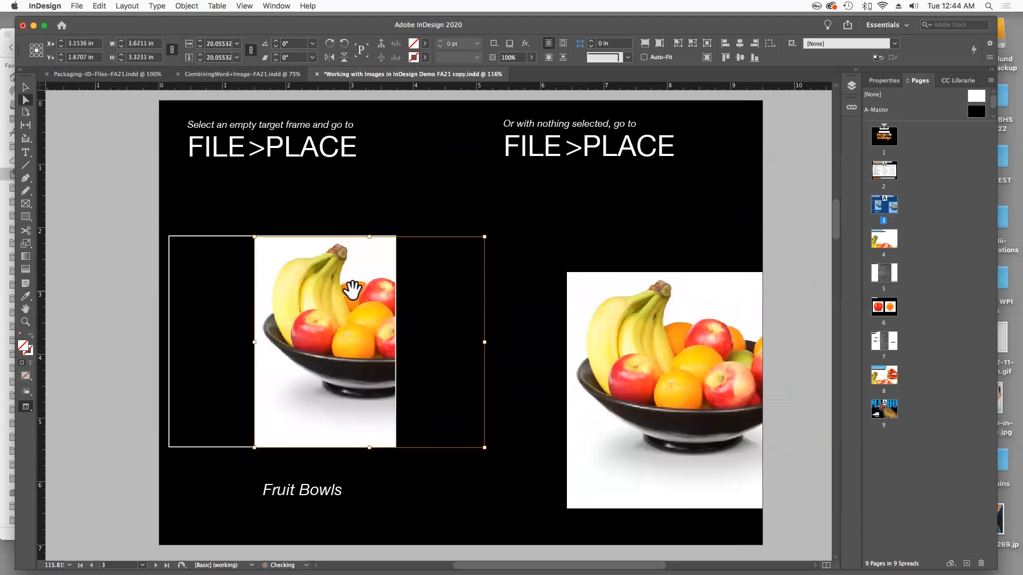
{"action": "key", "text": "super+shift+e"}
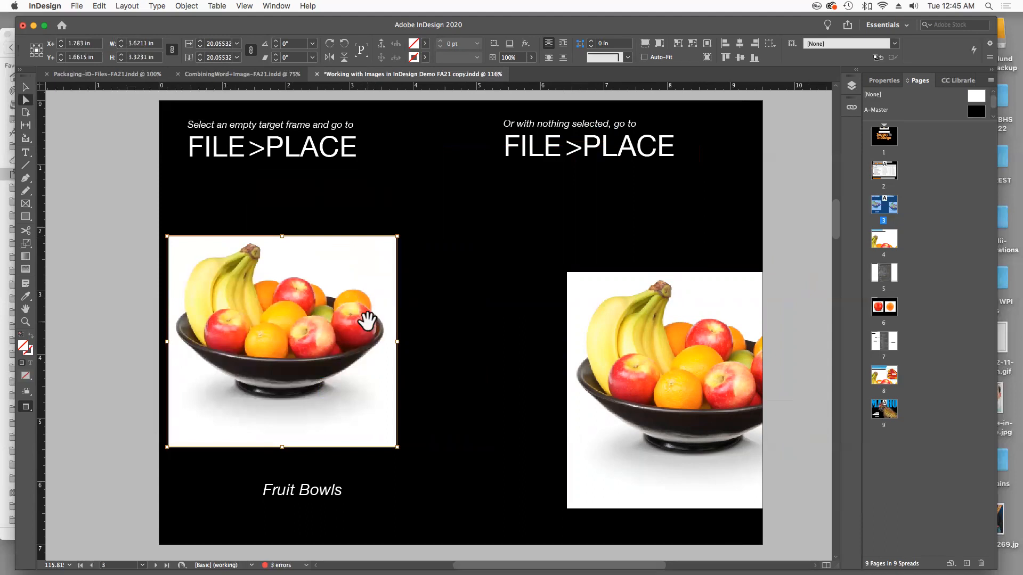
Go to page 4 and set the display performance to High Quality Display
{"action": "key", "text": "shift+Page_Down"}
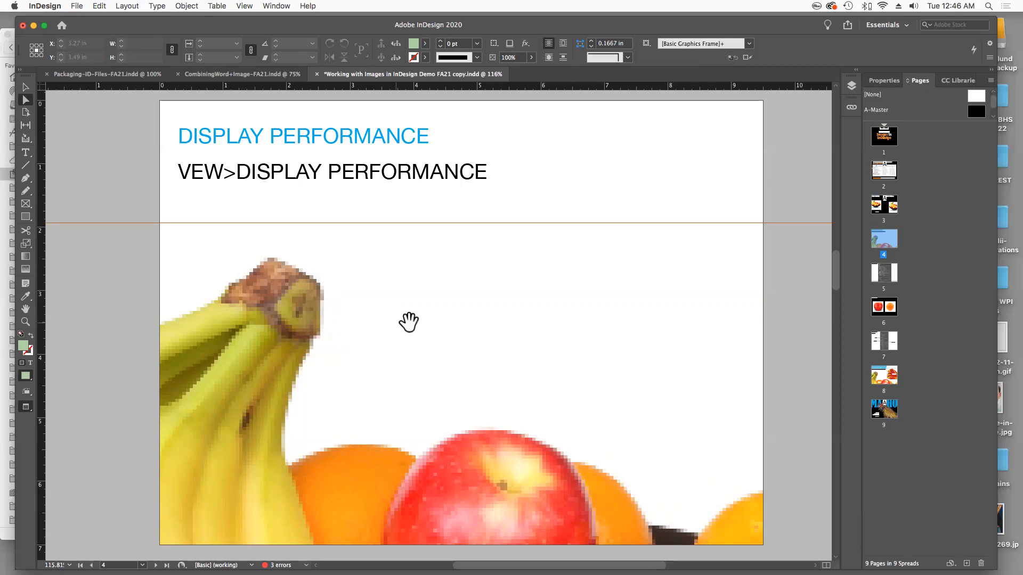
{"action": "left_click", "coordinate": [244, 7]}
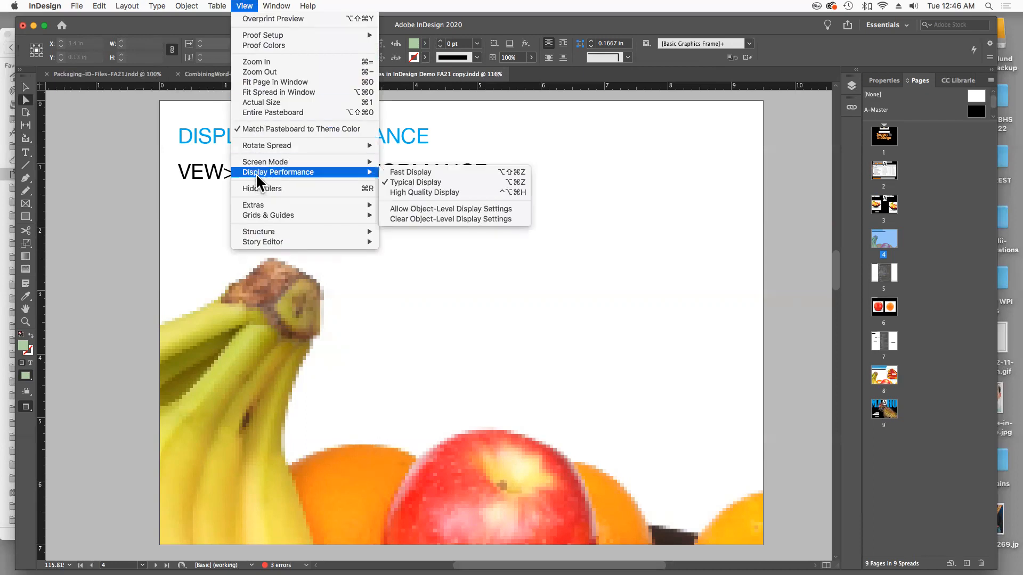
{"action": "mouse_move", "coordinate": [367, 172]}
{"action": "left_click", "coordinate": [413, 191]}
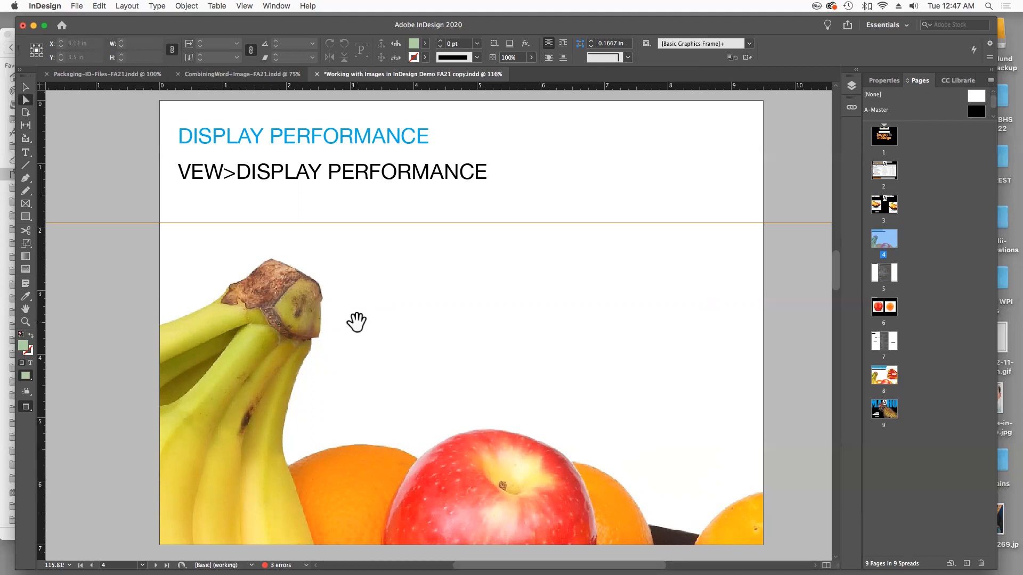
Go to the Links Panel page that follows the display performance page and show the document's Links panel
{"action": "scroll", "coordinate": [452, 347], "scroll_direction": "down", "scroll_amount": 6}
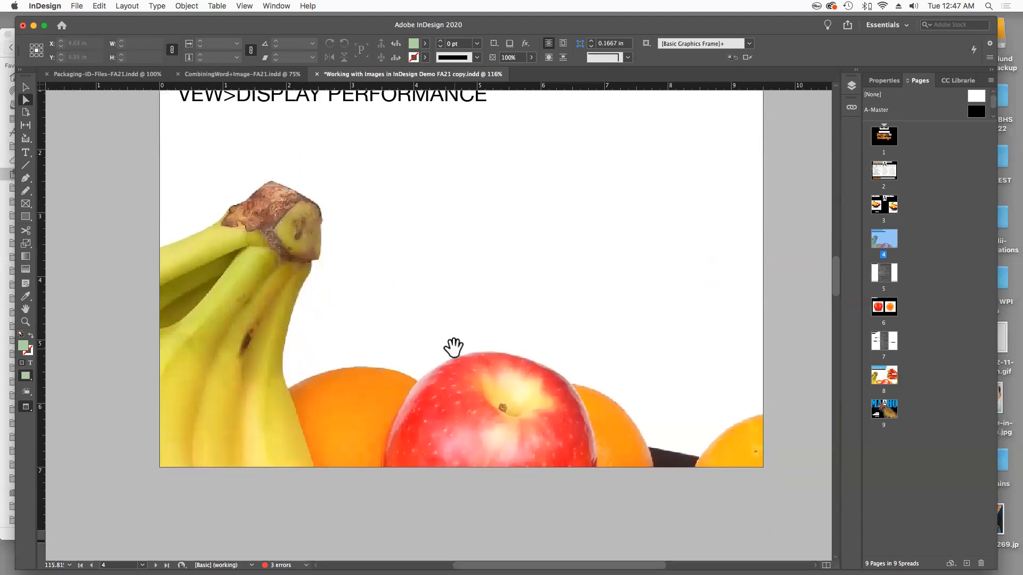
{"action": "scroll", "coordinate": [453, 348], "scroll_direction": "down", "scroll_amount": 8}
{"action": "scroll", "coordinate": [453, 347], "scroll_direction": "up", "scroll_amount": 2}
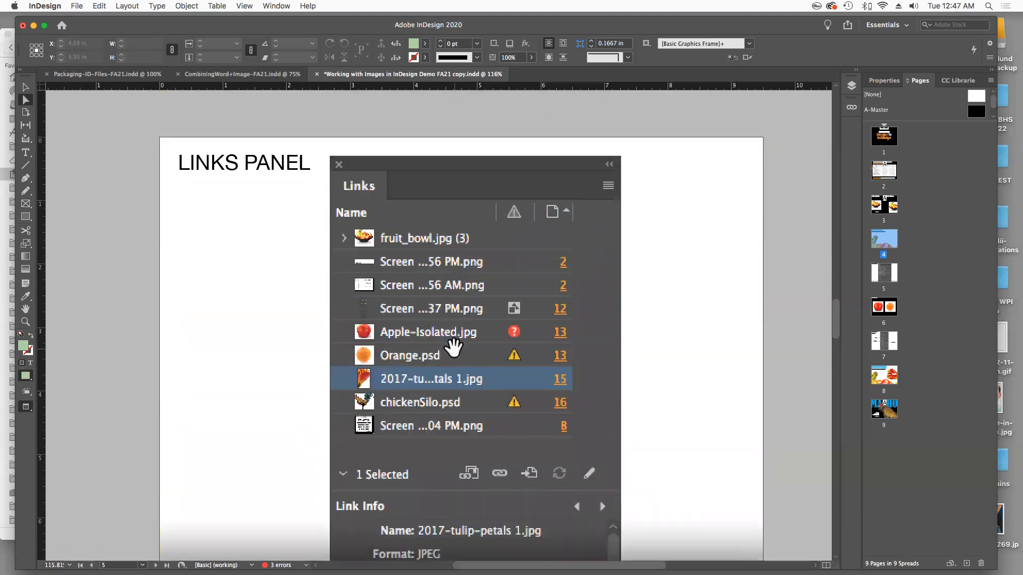
{"action": "scroll", "coordinate": [453, 348], "scroll_direction": "down", "scroll_amount": 1}
{"action": "scroll", "coordinate": [453, 348], "scroll_direction": "down", "scroll_amount": 1}
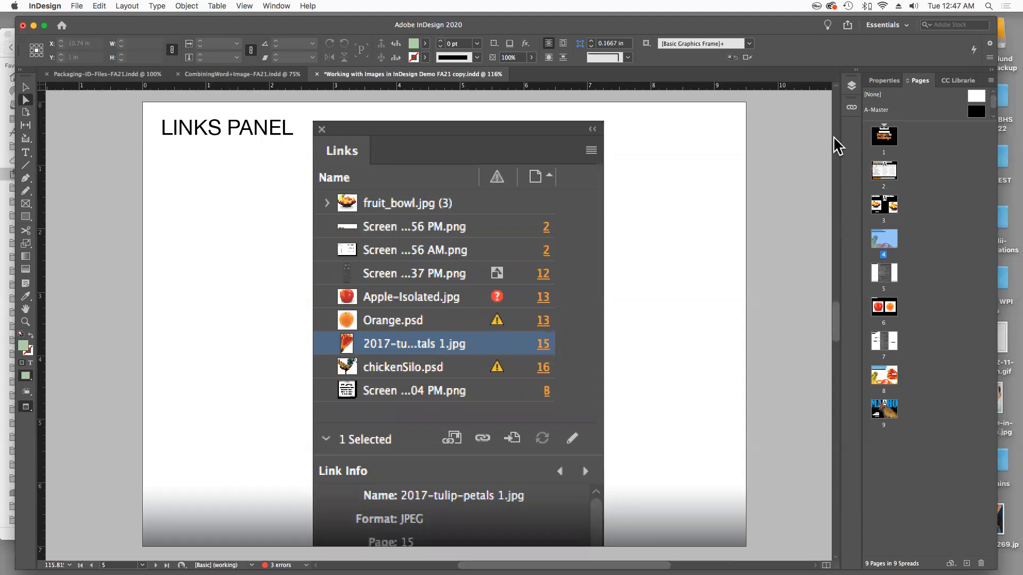
{"action": "left_click", "coordinate": [273, 7]}
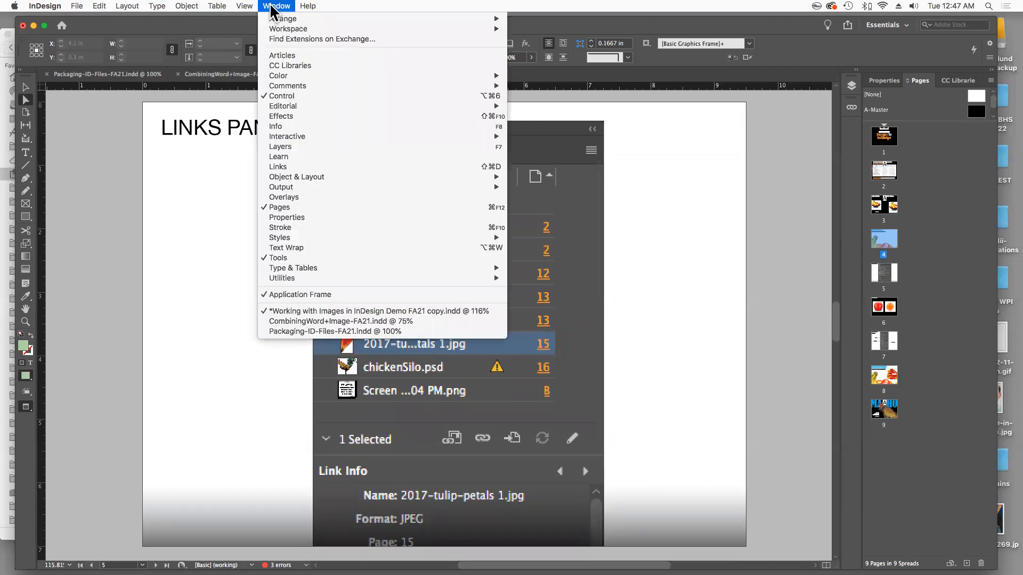
{"action": "left_click", "coordinate": [272, 167]}
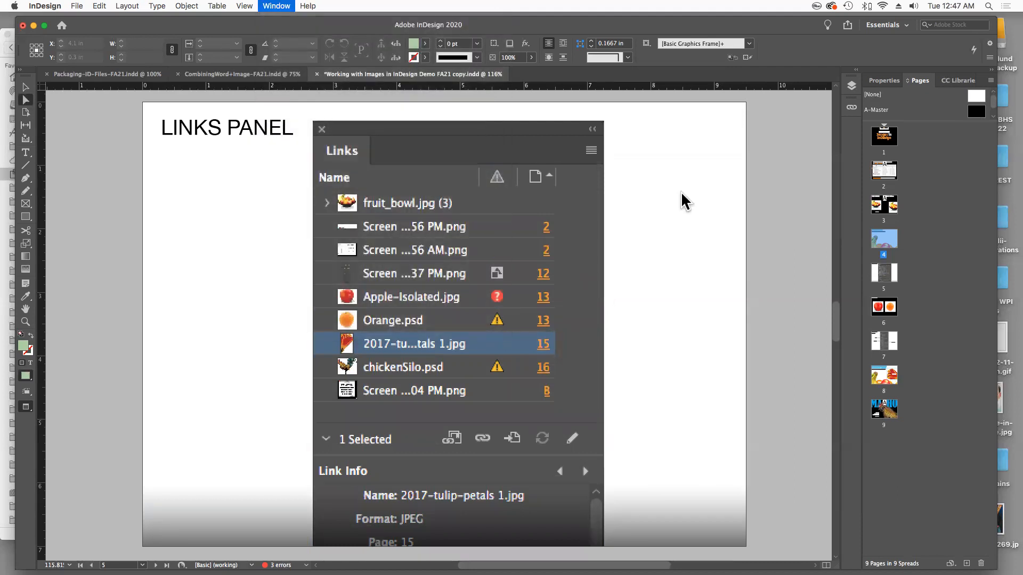
{"action": "left_click", "coordinate": [275, 6]}
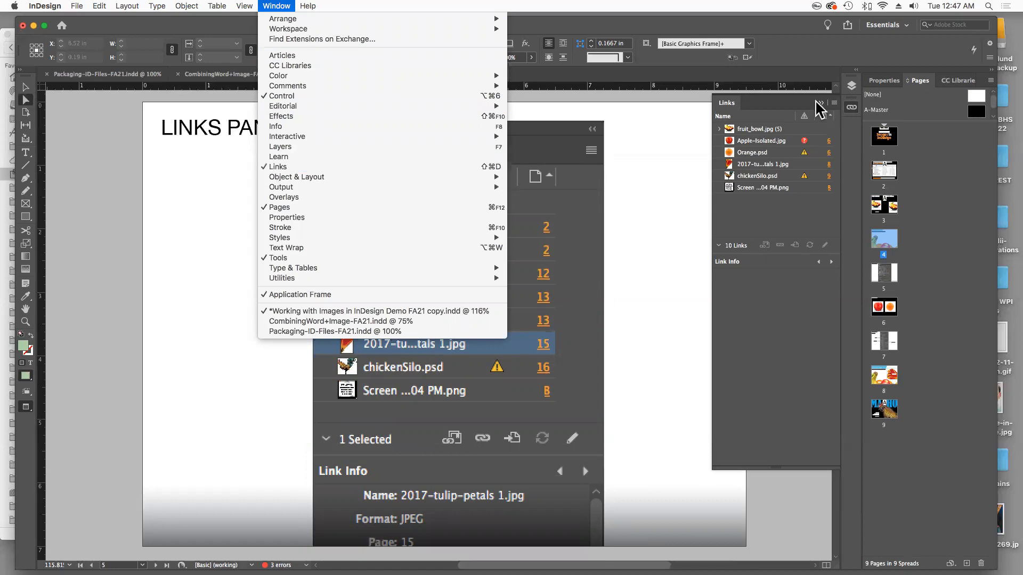
{"action": "left_click", "coordinate": [797, 109]}
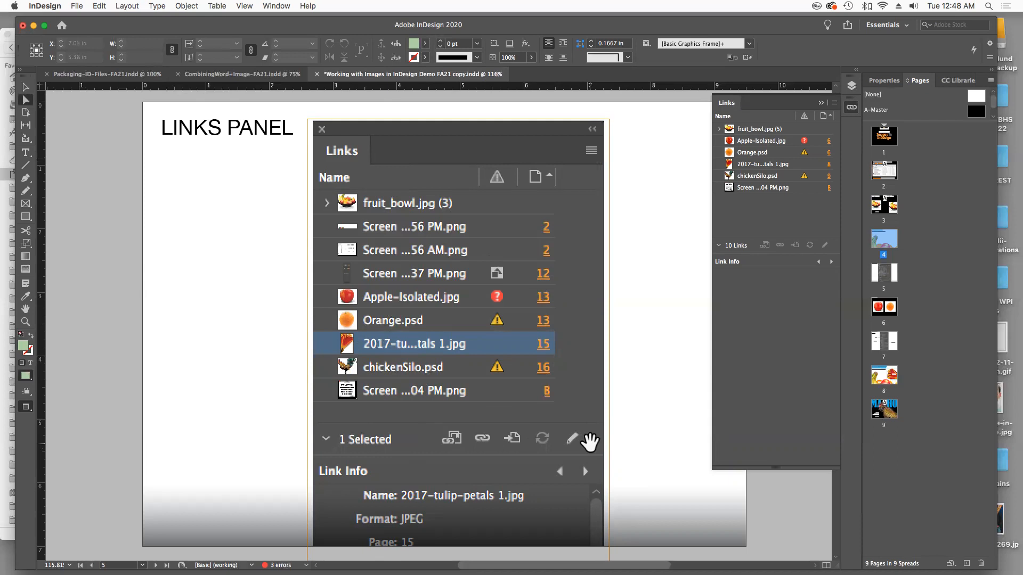
Undock the Links panel, place it beside the panel picture on page 5, and expand the fruit_bowl.jpg entry into its separate instances
{"action": "scroll", "coordinate": [589, 441], "scroll_direction": "up", "scroll_amount": 1}
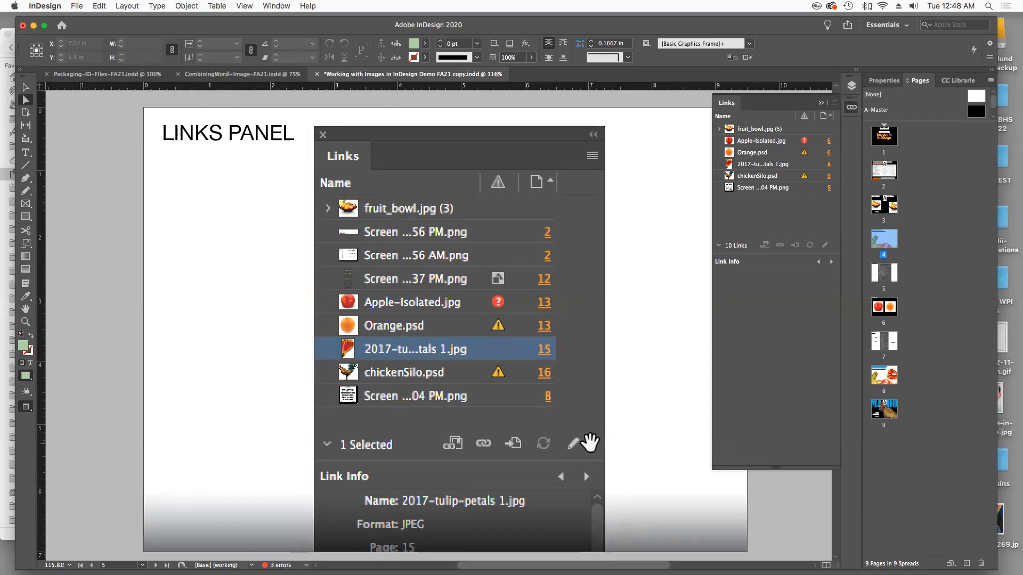
{"action": "scroll", "coordinate": [490, 477], "scroll_direction": "down", "scroll_amount": 3}
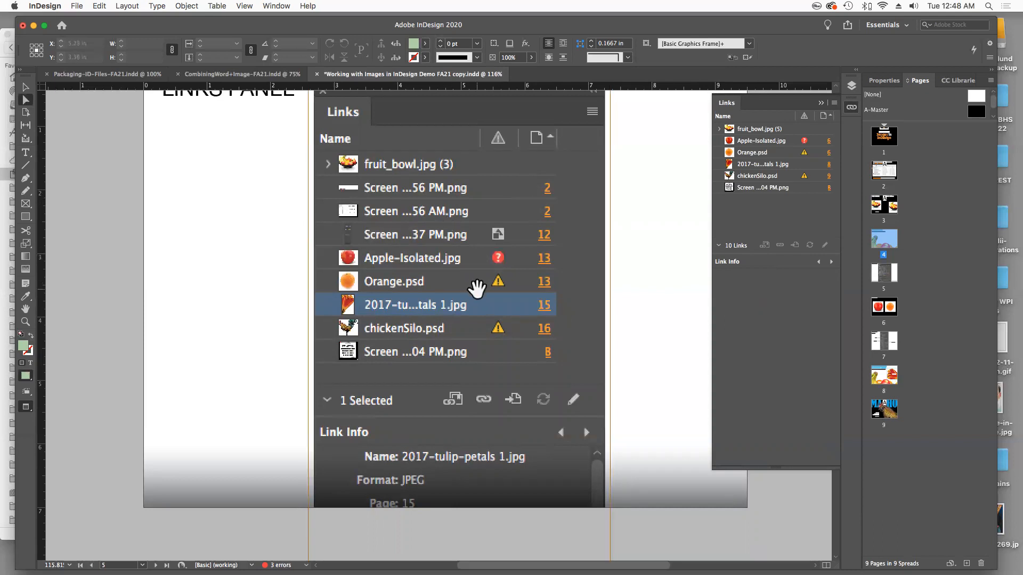
{"action": "scroll", "coordinate": [475, 287], "scroll_direction": "down", "scroll_amount": 5}
{"action": "scroll", "coordinate": [571, 180], "scroll_direction": "up", "scroll_amount": 15}
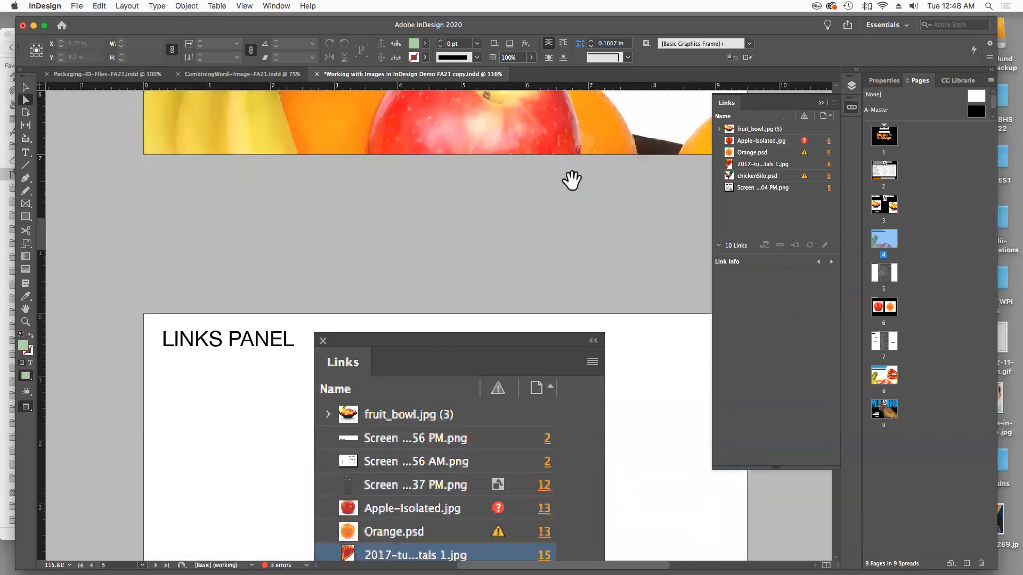
{"action": "scroll", "coordinate": [571, 180], "scroll_direction": "down", "scroll_amount": 10}
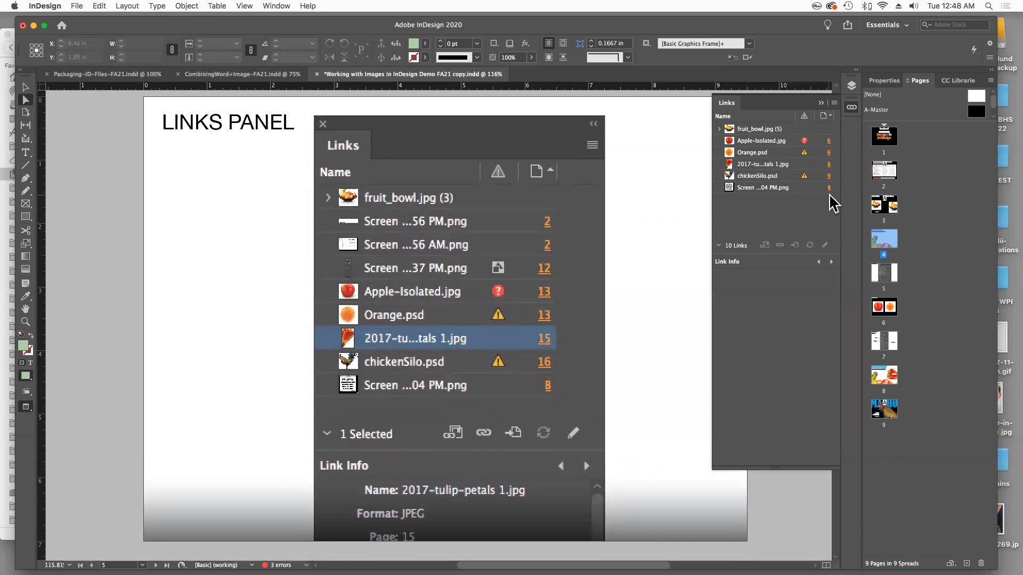
{"action": "left_click_drag", "start_coordinate": [735, 110], "coordinate": [152, 151]}
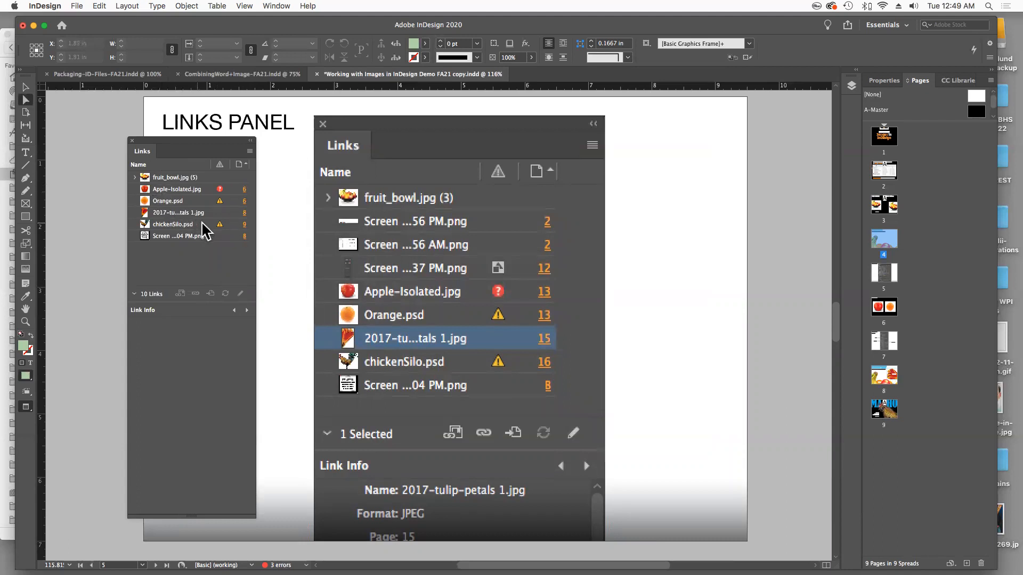
{"action": "left_click", "coordinate": [134, 178]}
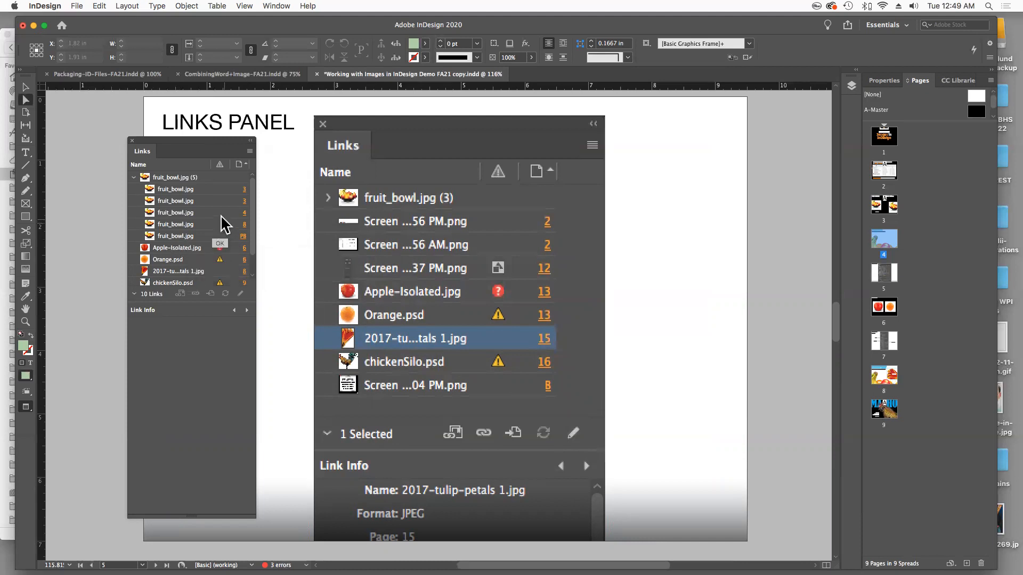
Jump to the first fruit_bowl.jpg instance, examine its link info, and return to the Links Panel page
{"action": "left_click", "coordinate": [244, 190]}
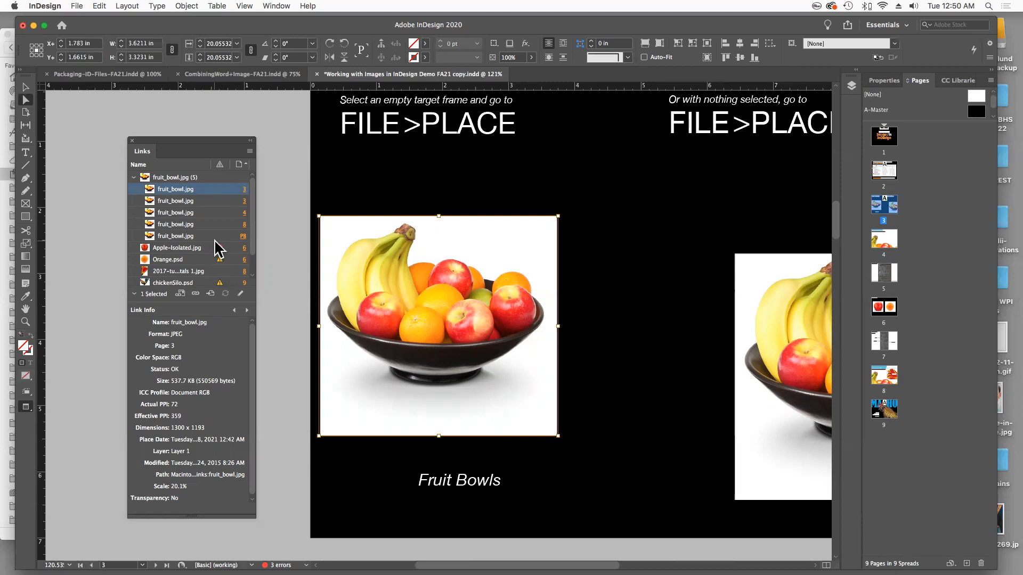
{"action": "scroll", "coordinate": [597, 338], "scroll_direction": "down", "scroll_amount": 5}
{"action": "scroll", "coordinate": [598, 338], "scroll_direction": "down", "scroll_amount": 15}
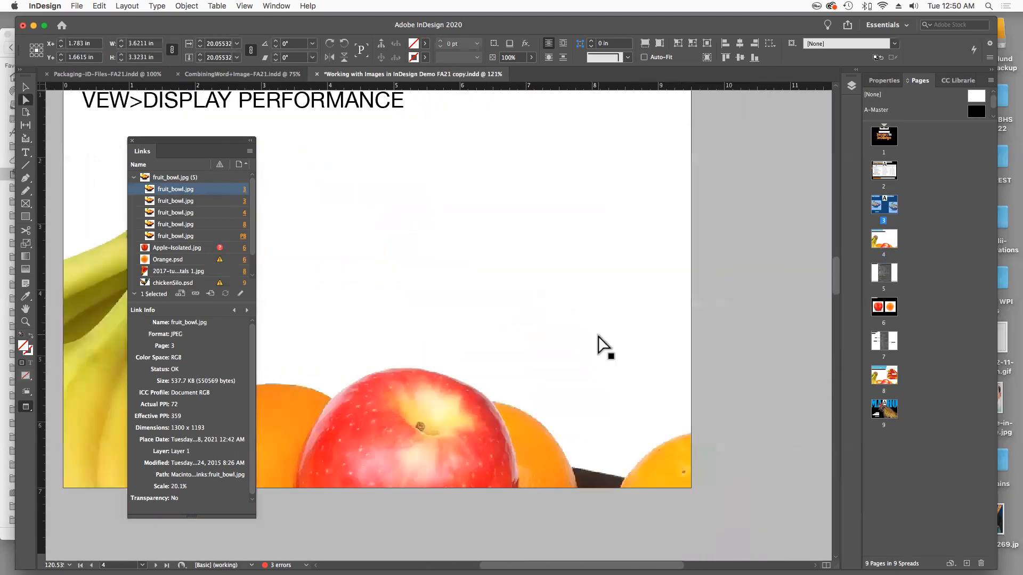
{"action": "scroll", "coordinate": [598, 336], "scroll_direction": "down", "scroll_amount": 1}
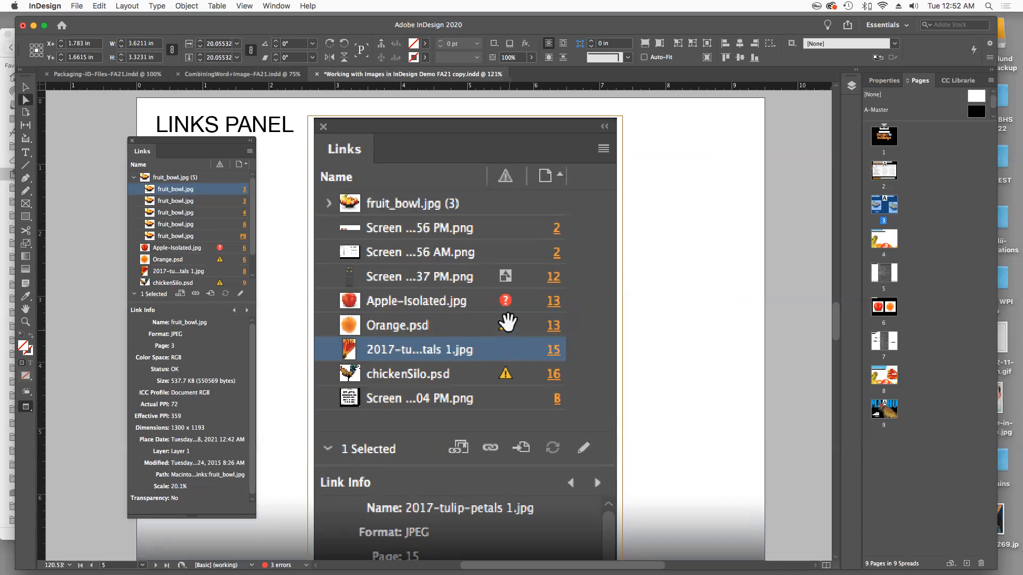
{"action": "scroll", "coordinate": [553, 358], "scroll_direction": "down", "scroll_amount": 1}
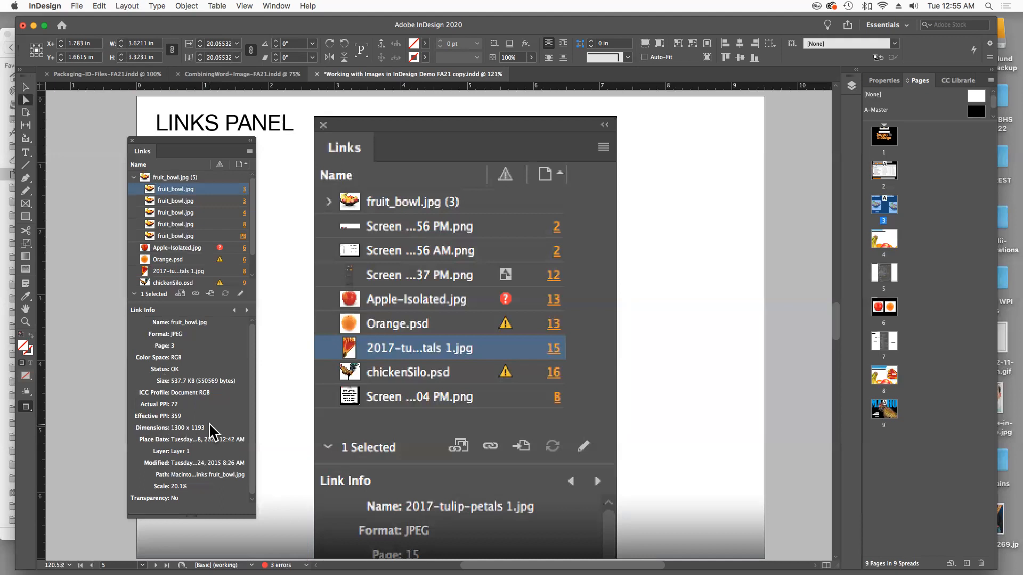
{"action": "scroll", "coordinate": [391, 514], "scroll_direction": "down", "scroll_amount": 5}
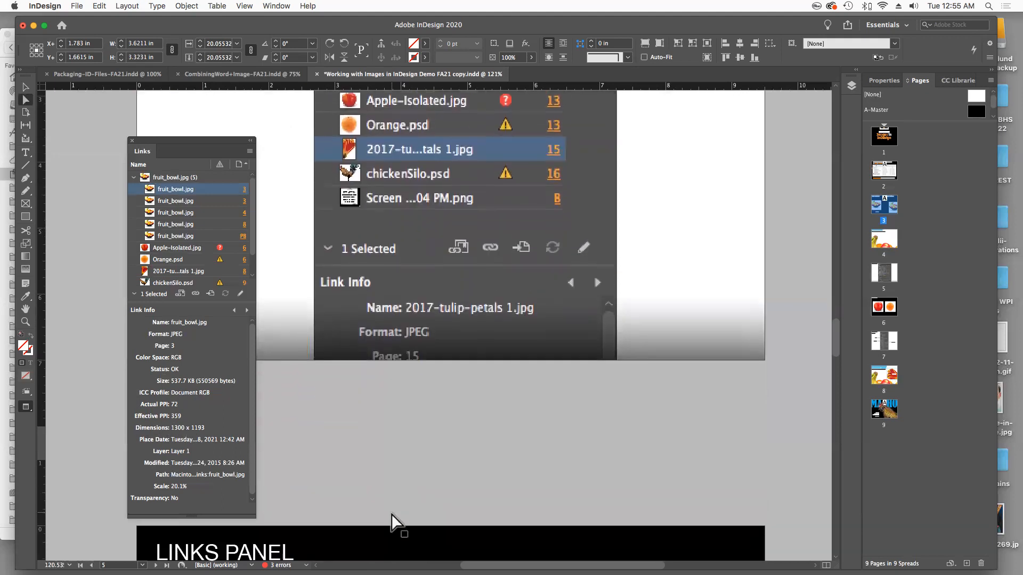
Dock the Links panel again and reopen it on page 6 with the apple and orange images
{"action": "left_click_drag", "start_coordinate": [141, 151], "coordinate": [852, 111]}
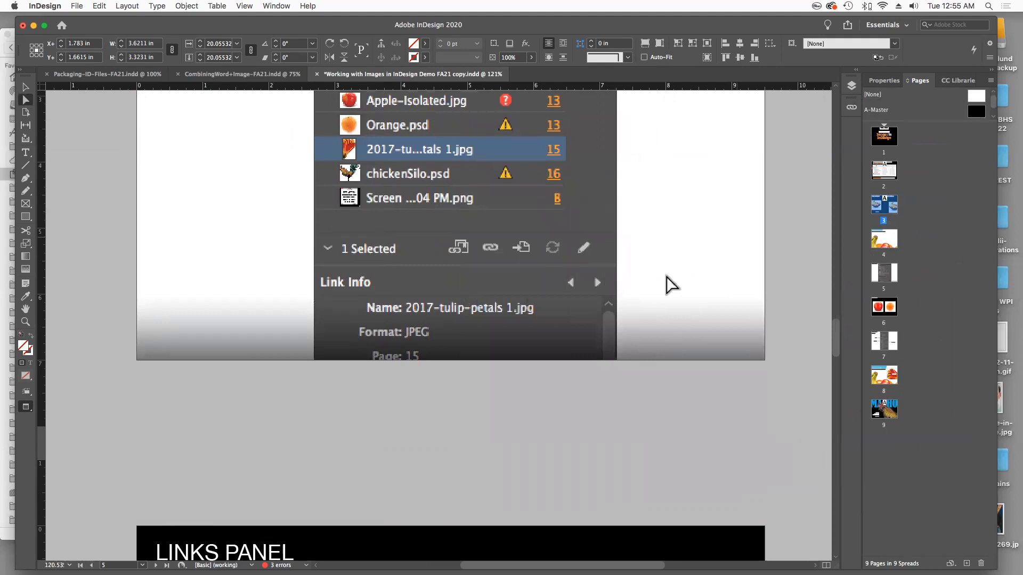
{"action": "scroll", "coordinate": [436, 341], "scroll_direction": "down", "scroll_amount": 10}
{"action": "scroll", "coordinate": [436, 341], "scroll_direction": "up", "scroll_amount": 1}
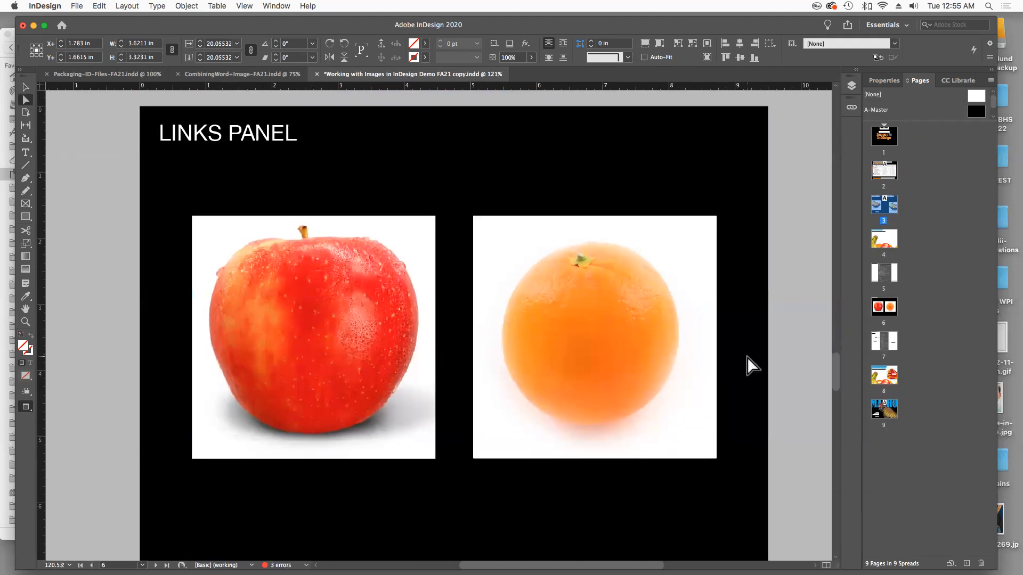
{"action": "left_click", "coordinate": [850, 110]}
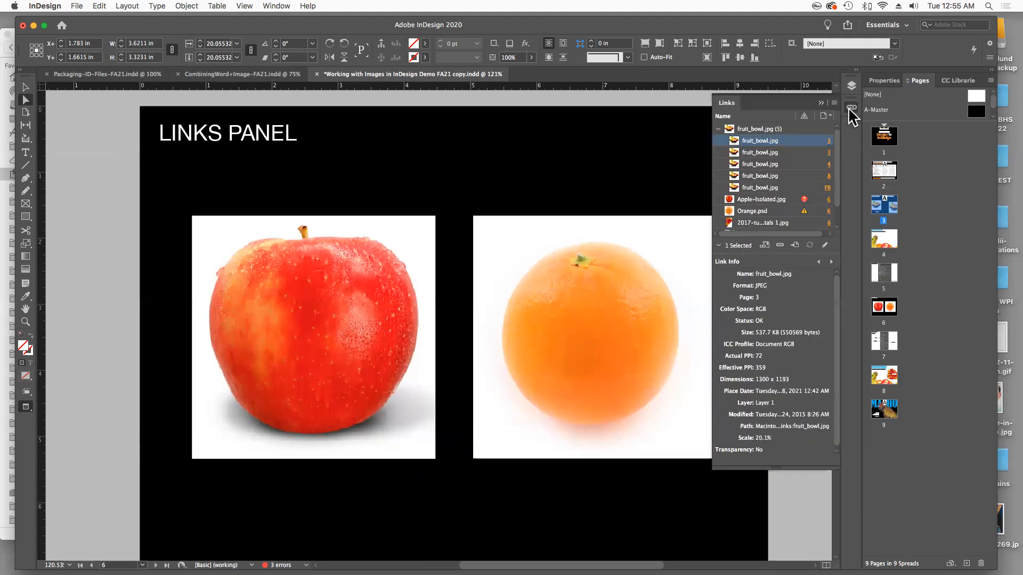
Deselect everything on page 6 and switch from preview to the normal screen mode with frame edges shown
{"action": "scroll", "coordinate": [410, 203], "scroll_direction": "right", "scroll_amount": 2}
{"action": "scroll", "coordinate": [410, 201], "scroll_direction": "right", "scroll_amount": 1}
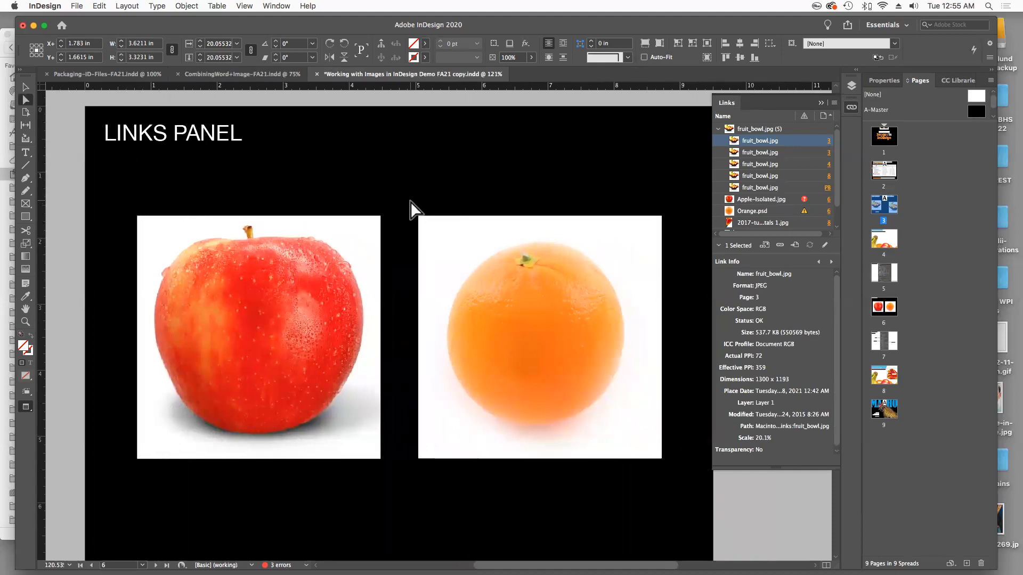
{"action": "left_click", "coordinate": [78, 190]}
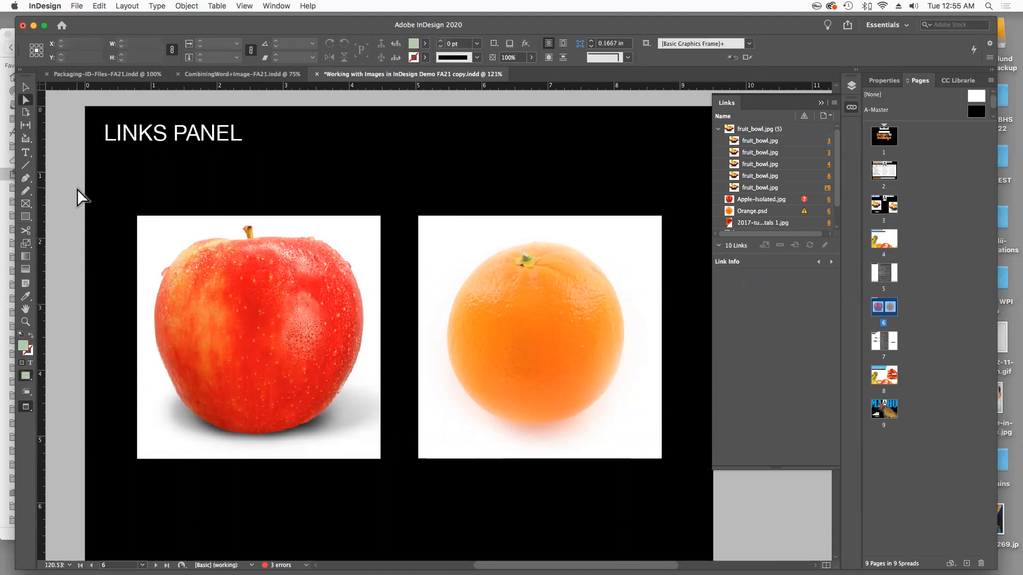
{"action": "key", "text": "w"}
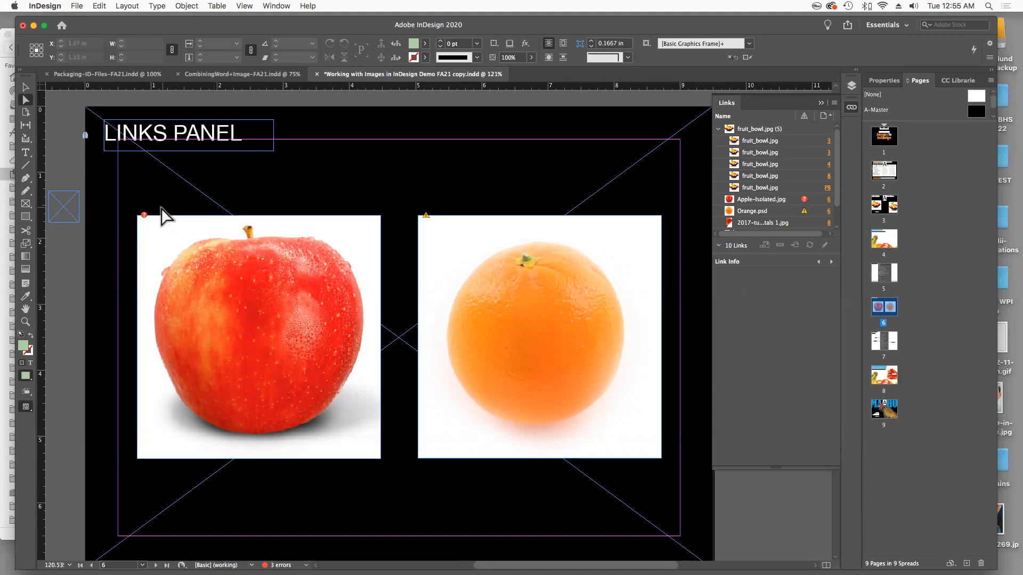
Examine the link status badges on the corners of the apple and orange frames up close
{"action": "key", "text": "super+space"}
{"action": "left_click_drag", "start_coordinate": [118, 188], "coordinate": [192, 260]}
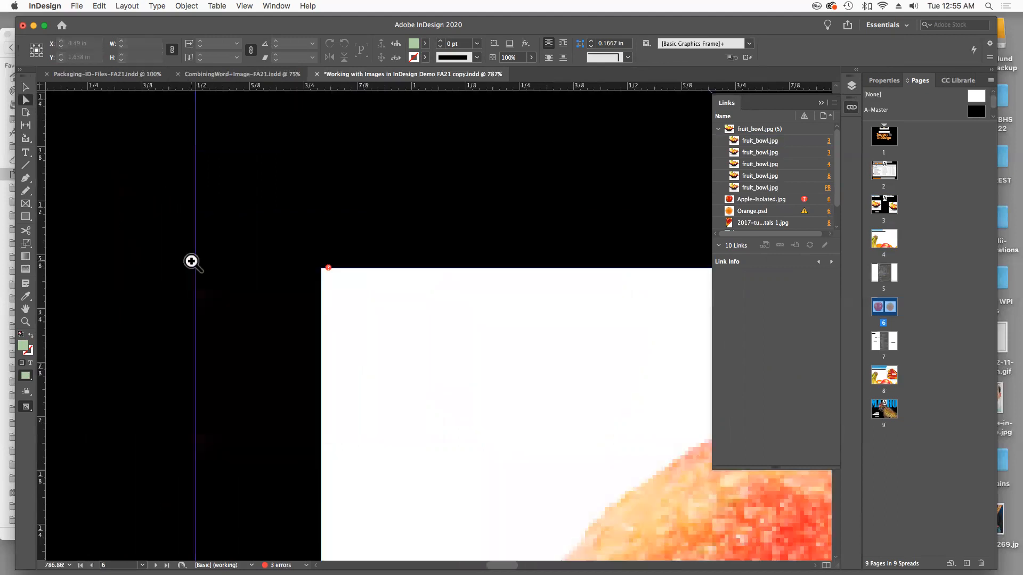
{"action": "left_click", "coordinate": [347, 289], "text": "alt"}
{"action": "left_click", "coordinate": [308, 279], "text": "alt"}
{"action": "left_click_drag", "start_coordinate": [337, 280], "coordinate": [239, 230]}
{"action": "scroll", "coordinate": [343, 265], "scroll_direction": "right", "scroll_amount": 5}
{"action": "left_click", "coordinate": [359, 256], "text": "alt"}
{"action": "left_click_drag", "start_coordinate": [369, 256], "coordinate": [197, 160]}
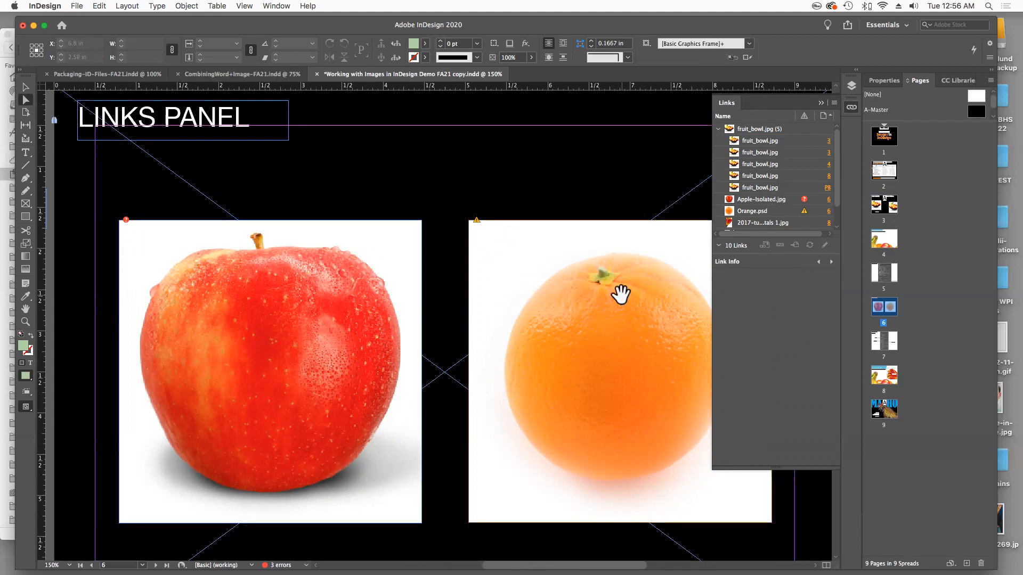
Select the apple image and start locating the file for its missing Apple-Isolated.jpg link
{"action": "left_click", "coordinate": [320, 321]}
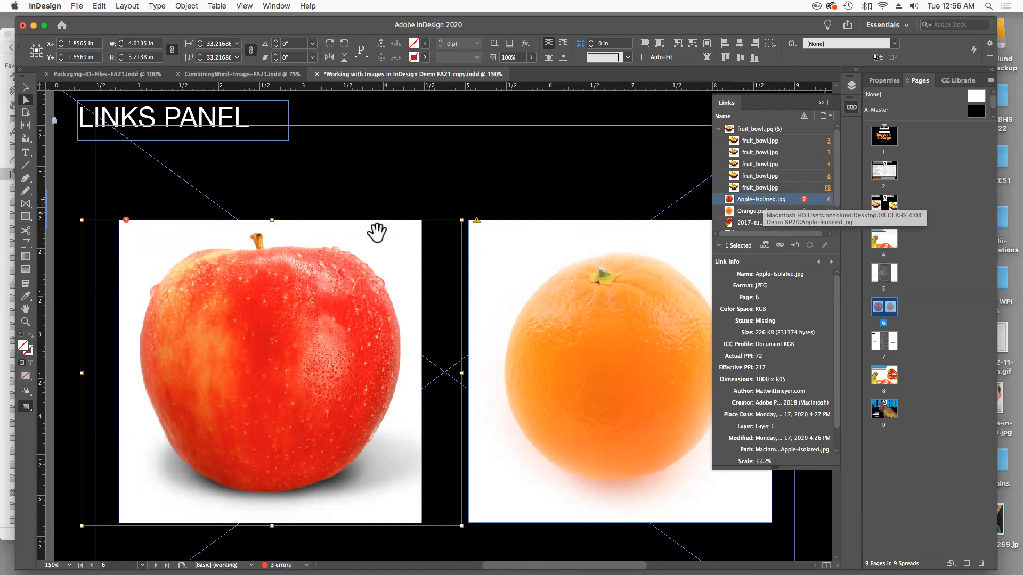
{"action": "double_click", "coordinate": [804, 202]}
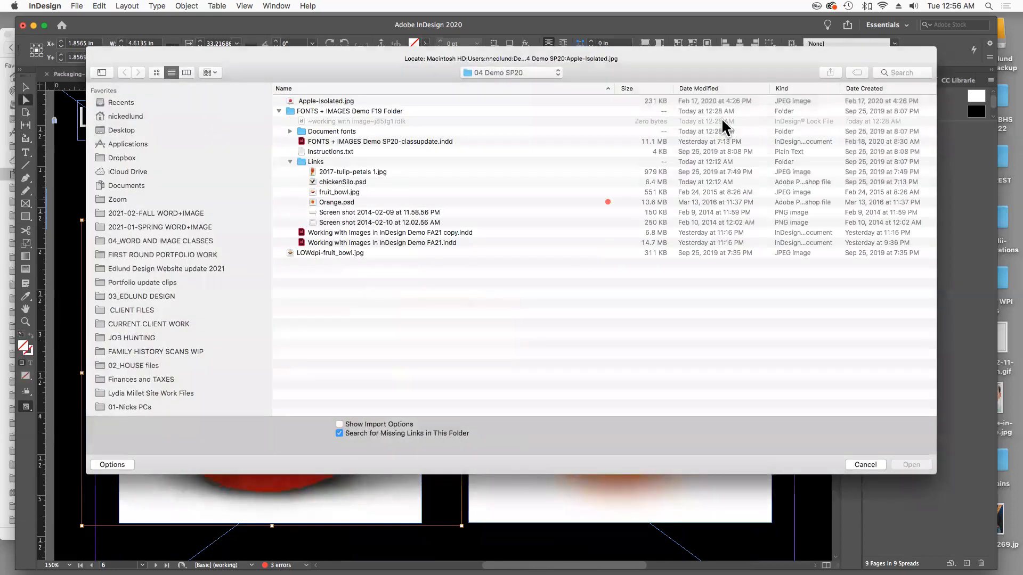
{"action": "left_click_drag", "start_coordinate": [710, 72], "coordinate": [681, 174]}
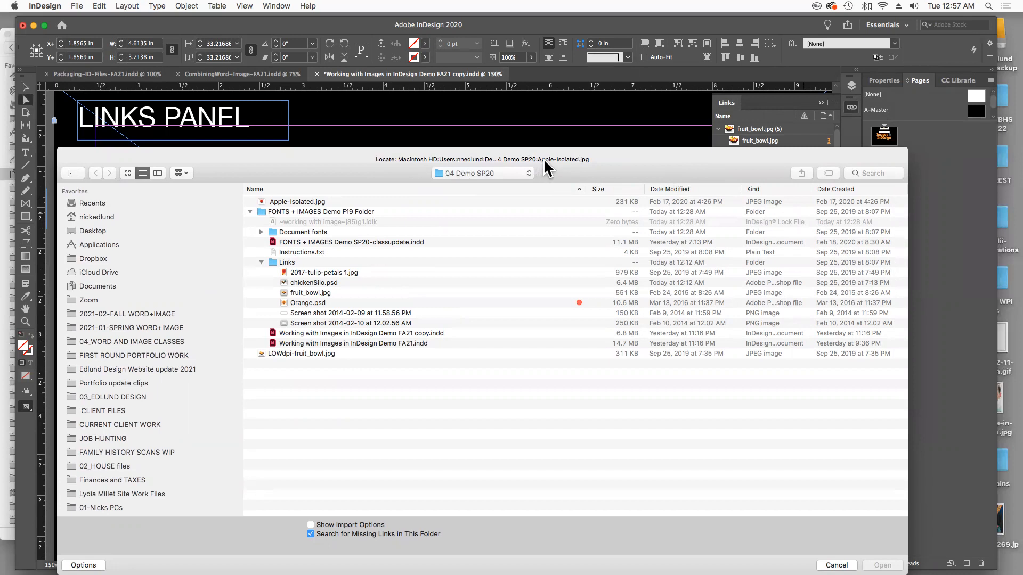
Search the Mac for "Apple-isolated" to find the missing image file
{"action": "left_click", "coordinate": [855, 172]}
{"action": "type", "text": "Apple"}
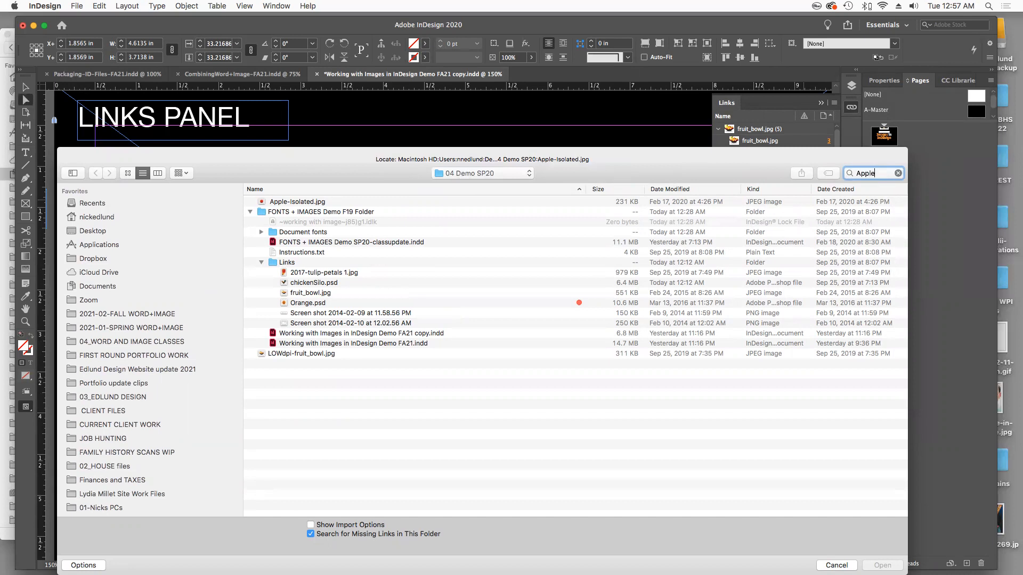
{"action": "type", "text": "-iso"}
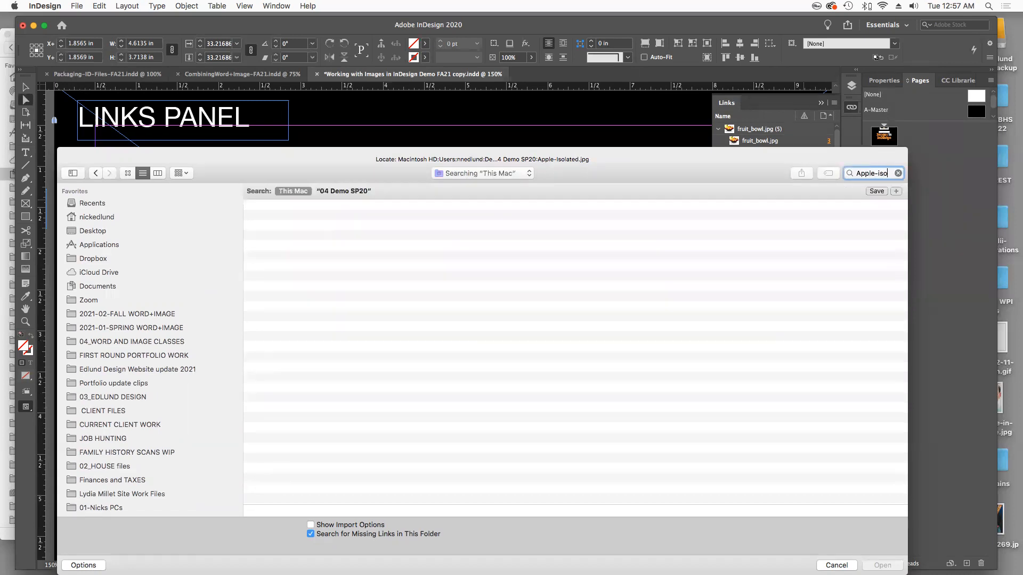
{"action": "type", "text": "lated"}
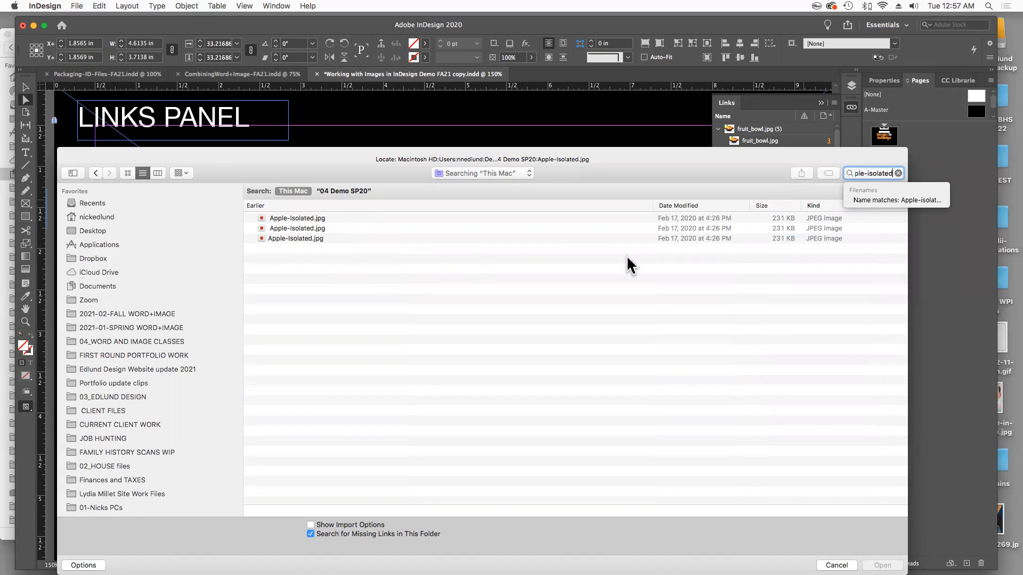
Preview each of the three Apple-Isolated.jpg files found on the Mac to compare them
{"action": "left_click", "coordinate": [281, 238]}
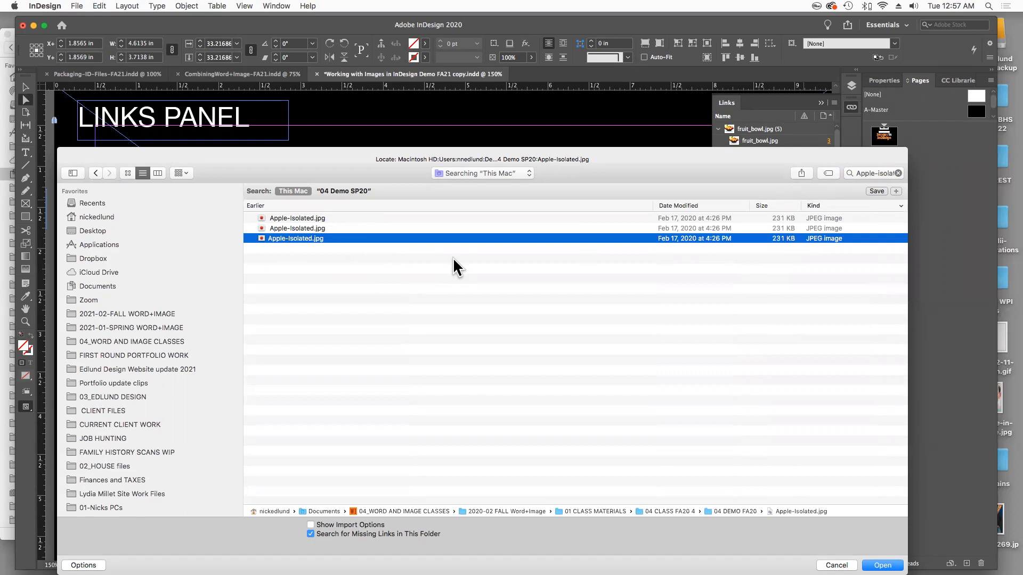
{"action": "key", "text": "space"}
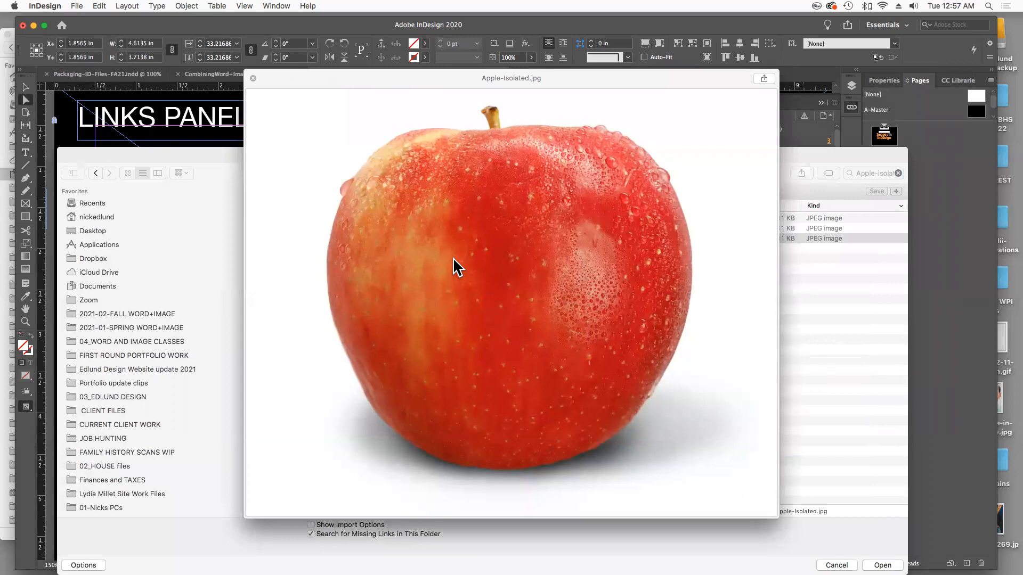
{"action": "key", "text": "space"}
{"action": "left_click", "coordinate": [296, 228]}
{"action": "key", "text": "space"}
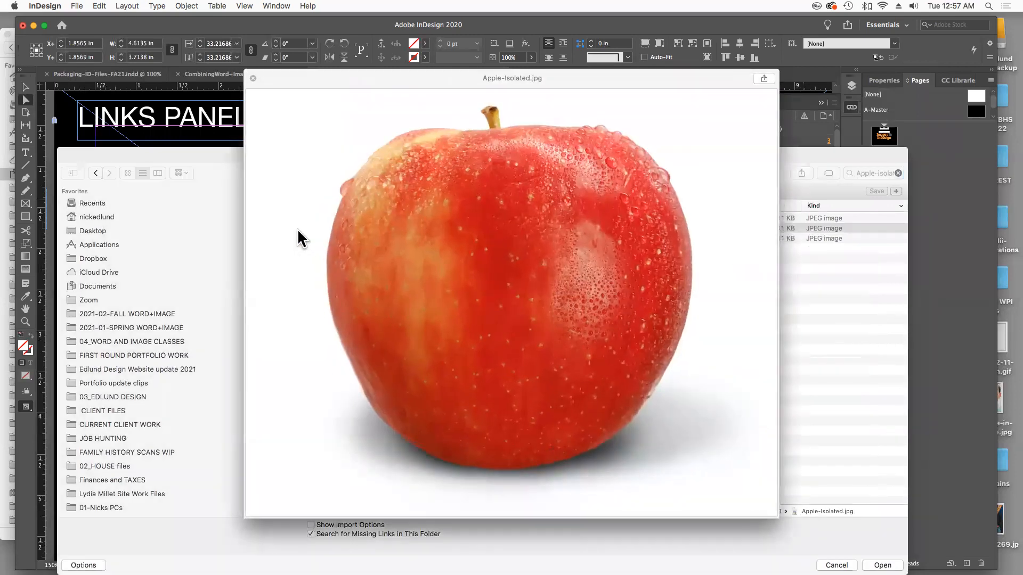
{"action": "key", "text": "space"}
{"action": "left_click", "coordinate": [295, 218]}
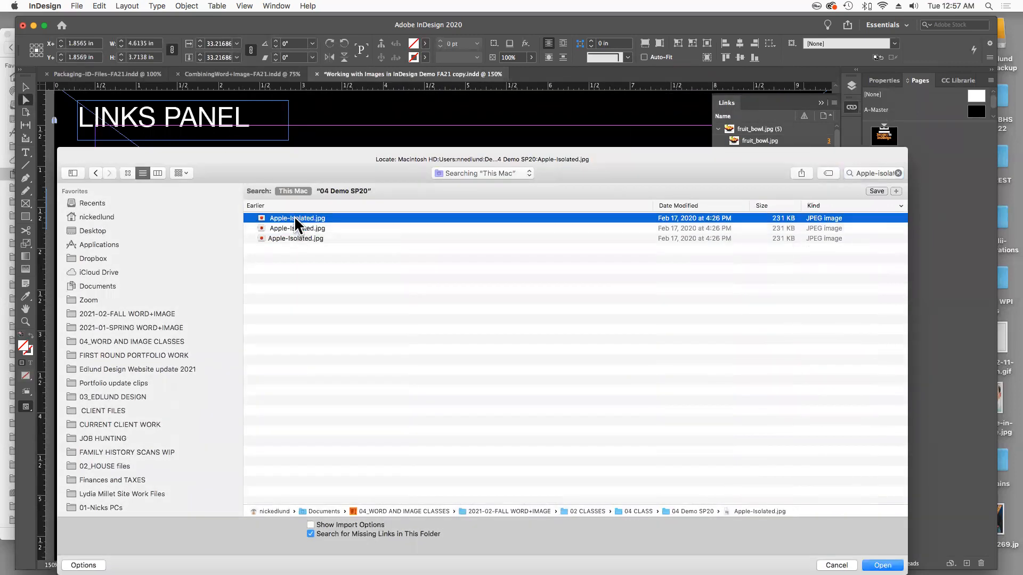
{"action": "key", "text": "space"}
{"action": "key", "text": "space"}
Relink the apple image to the Apple-Isolated.jpg copy stored in the 04 DEMO FA20 folder
{"action": "left_click", "coordinate": [293, 238]}
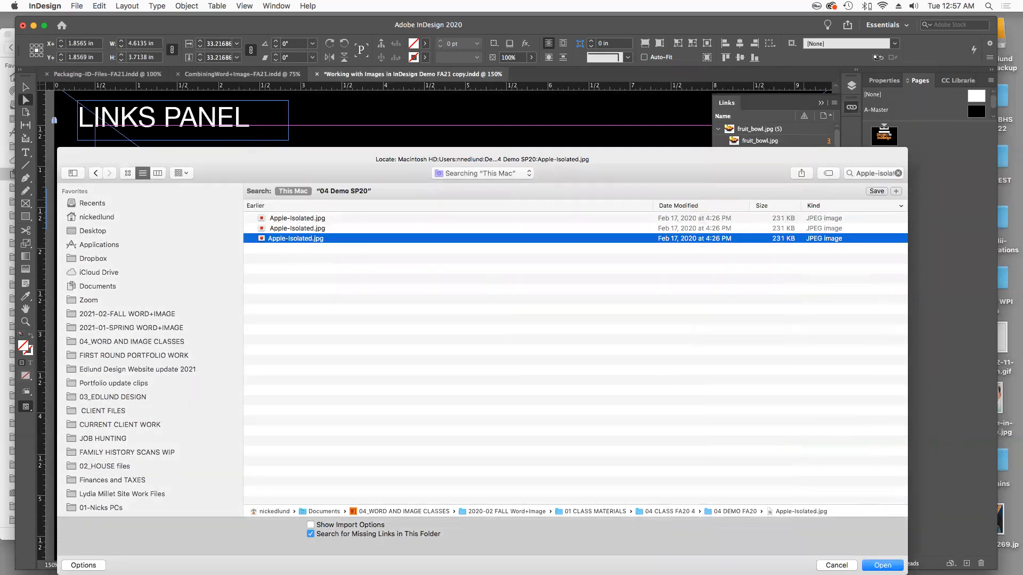
{"action": "left_click", "coordinate": [882, 565]}
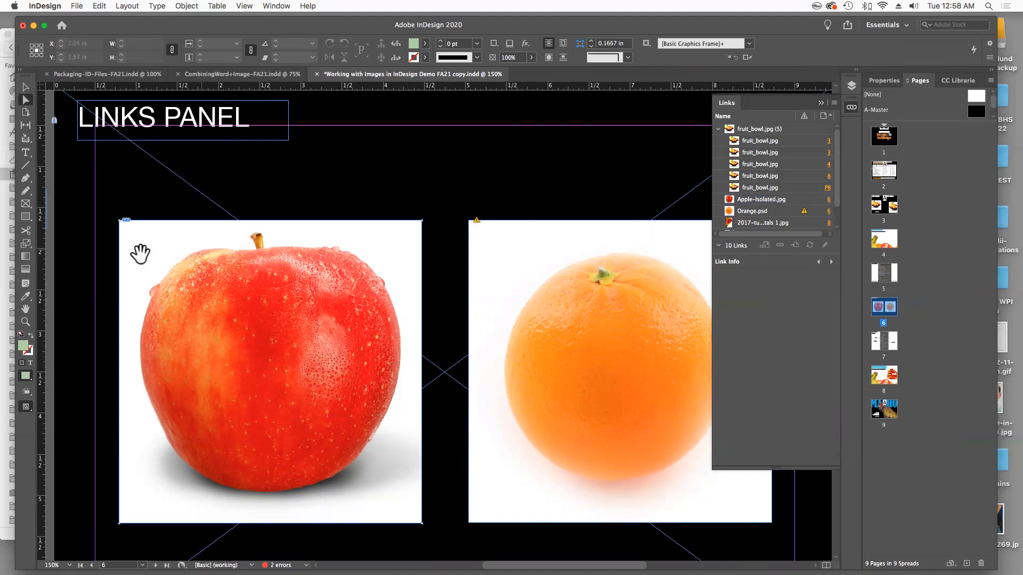
{"action": "left_click", "coordinate": [166, 246]}
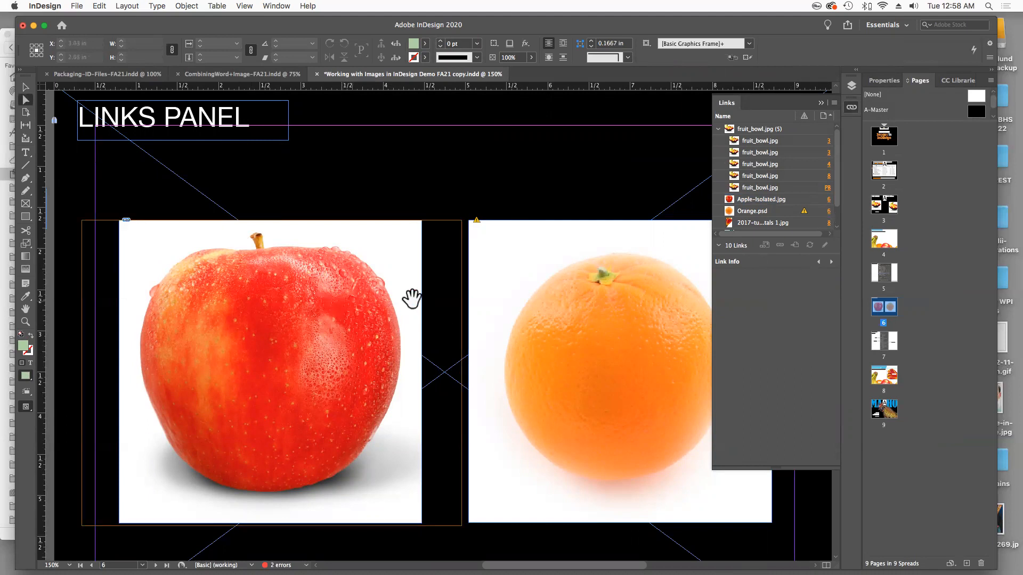
Update the modified Orange.psd link from the warning badge on the orange's frame
{"action": "scroll", "coordinate": [519, 304], "scroll_direction": "right", "scroll_amount": 5}
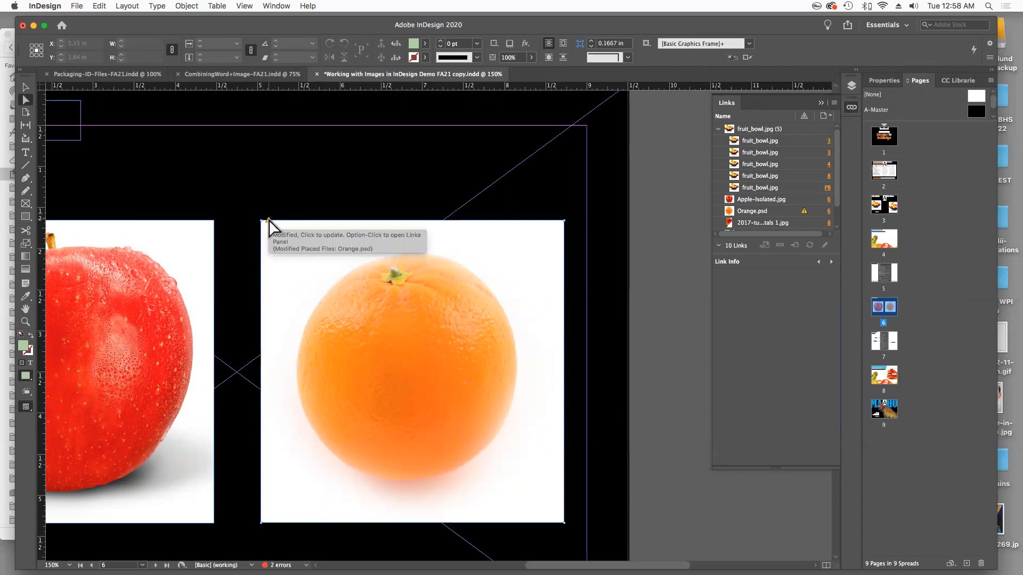
{"action": "scroll", "coordinate": [270, 220], "scroll_direction": "right", "scroll_amount": 1}
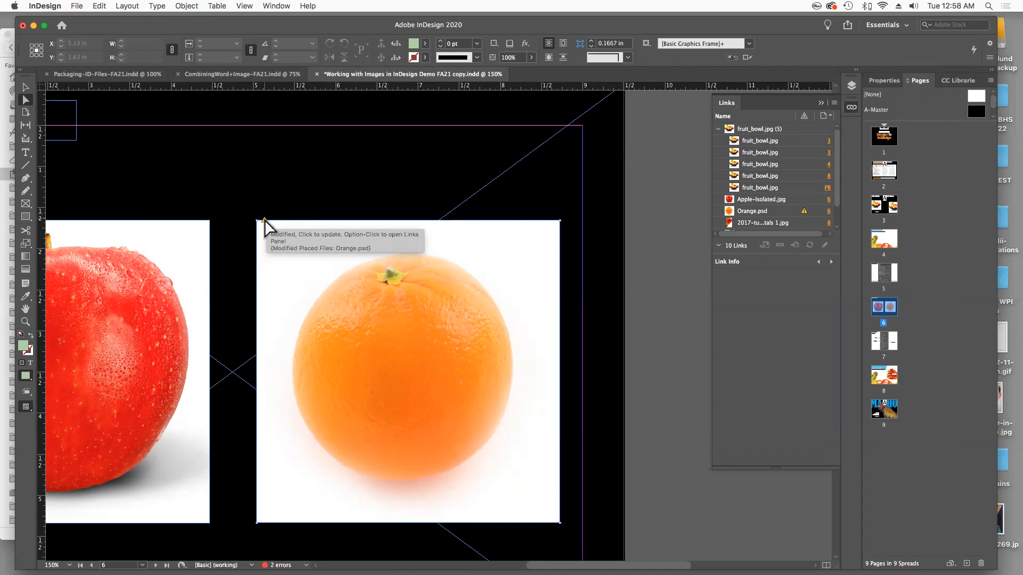
{"action": "left_click", "coordinate": [265, 220]}
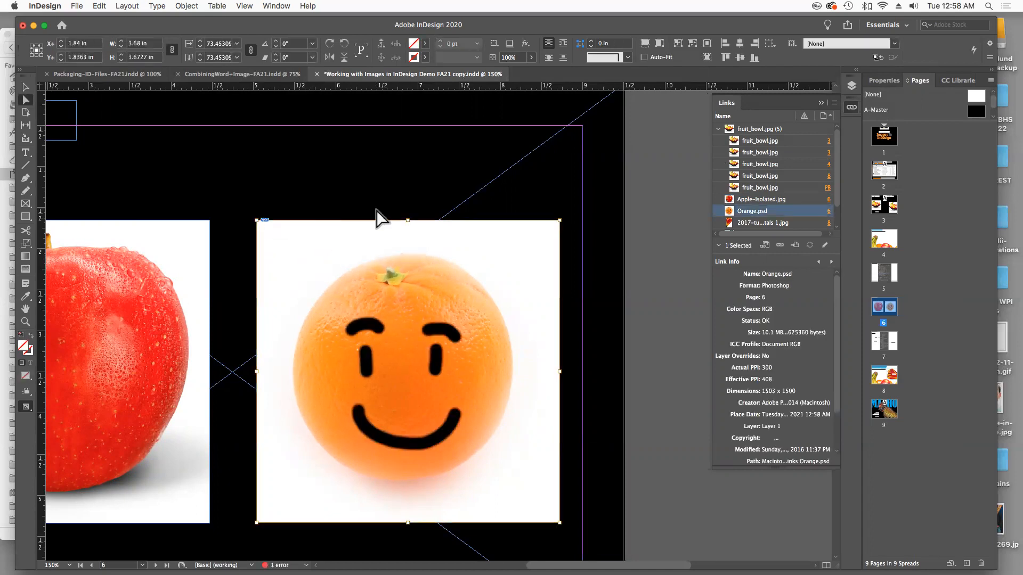
Go to page 8 about screen and print resolution, fit it in the window and deselect everything
{"action": "scroll", "coordinate": [424, 256], "scroll_direction": "down", "scroll_amount": 2}
{"action": "scroll", "coordinate": [424, 256], "scroll_direction": "left", "scroll_amount": 5}
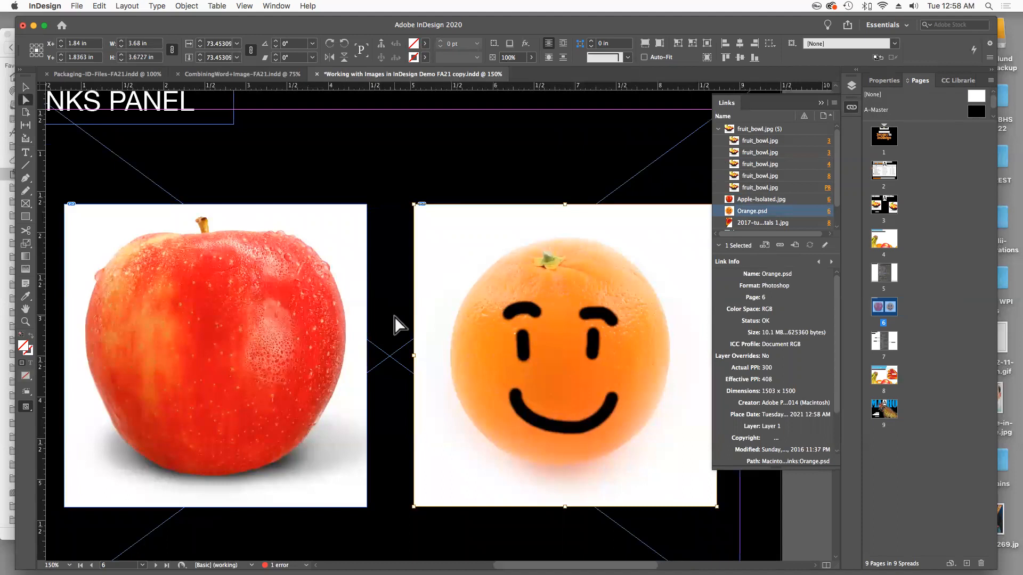
{"action": "scroll", "coordinate": [395, 316], "scroll_direction": "down", "scroll_amount": 10}
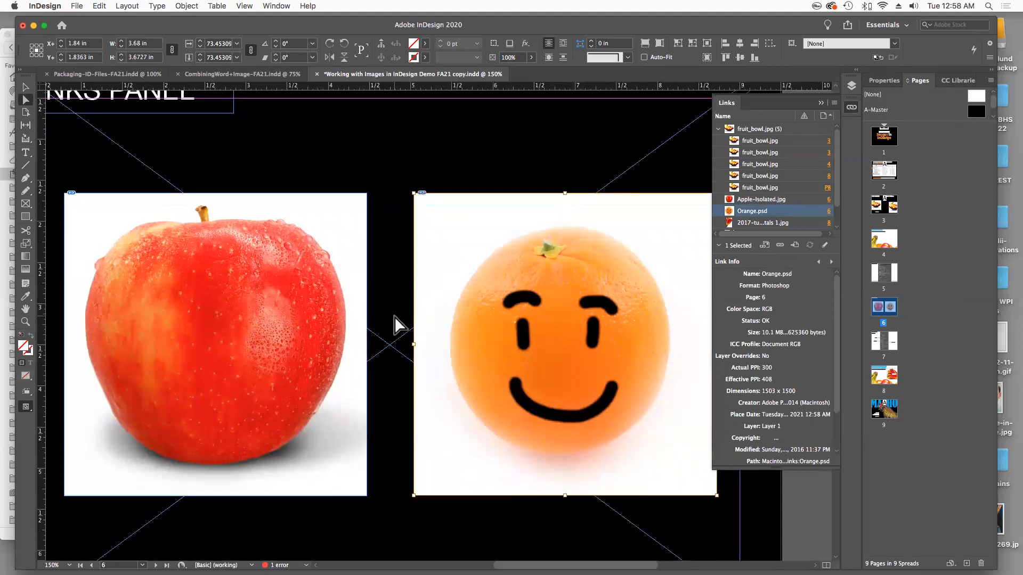
{"action": "scroll", "coordinate": [394, 316], "scroll_direction": "down", "scroll_amount": 15}
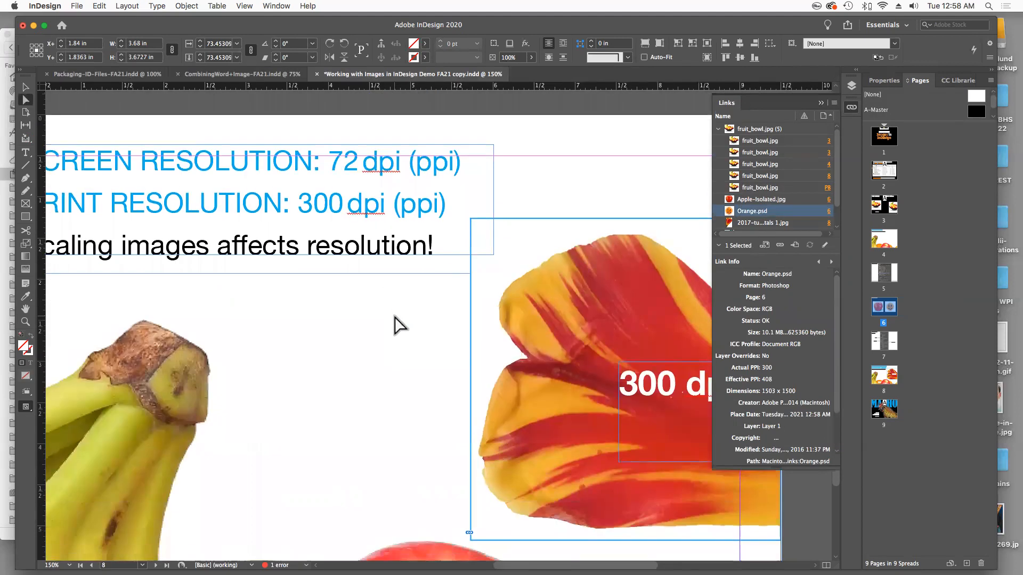
{"action": "key", "text": "super+0"}
{"action": "left_click", "coordinate": [393, 324]}
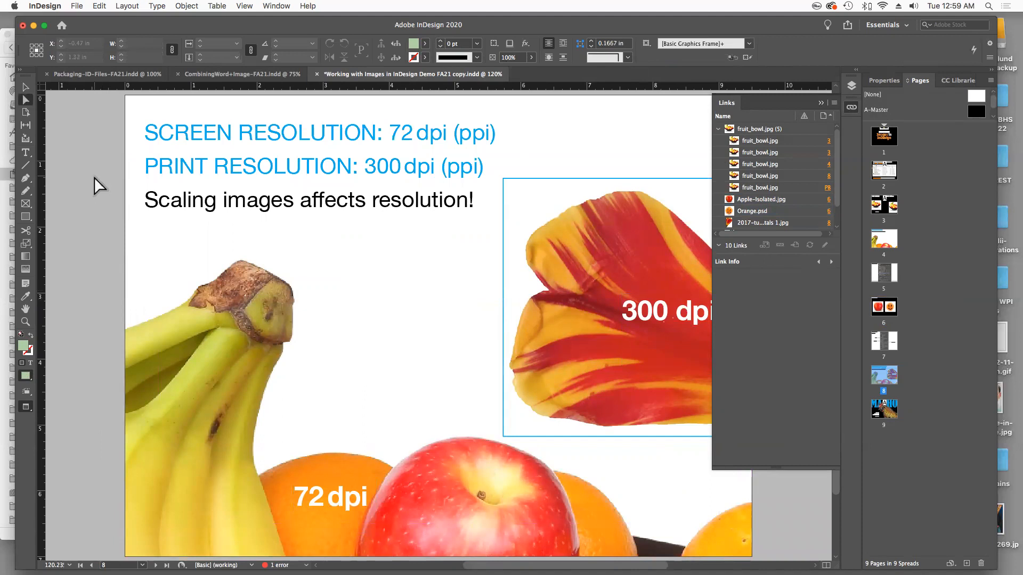
Undock the Links panel and float it beside the page 8 layout, clear of the tulip image
{"action": "left_click", "coordinate": [820, 103]}
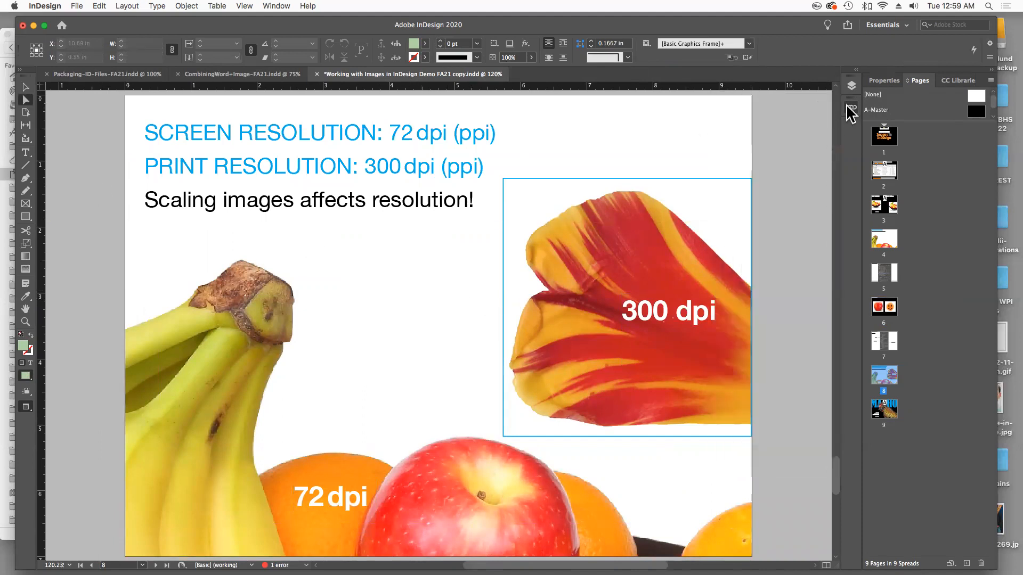
{"action": "left_click", "coordinate": [852, 107]}
{"action": "left_click_drag", "start_coordinate": [737, 107], "coordinate": [81, 230]}
{"action": "left_click_drag", "start_coordinate": [299, 225], "coordinate": [379, 269]}
{"action": "scroll", "coordinate": [379, 268], "scroll_direction": "down", "scroll_amount": 2}
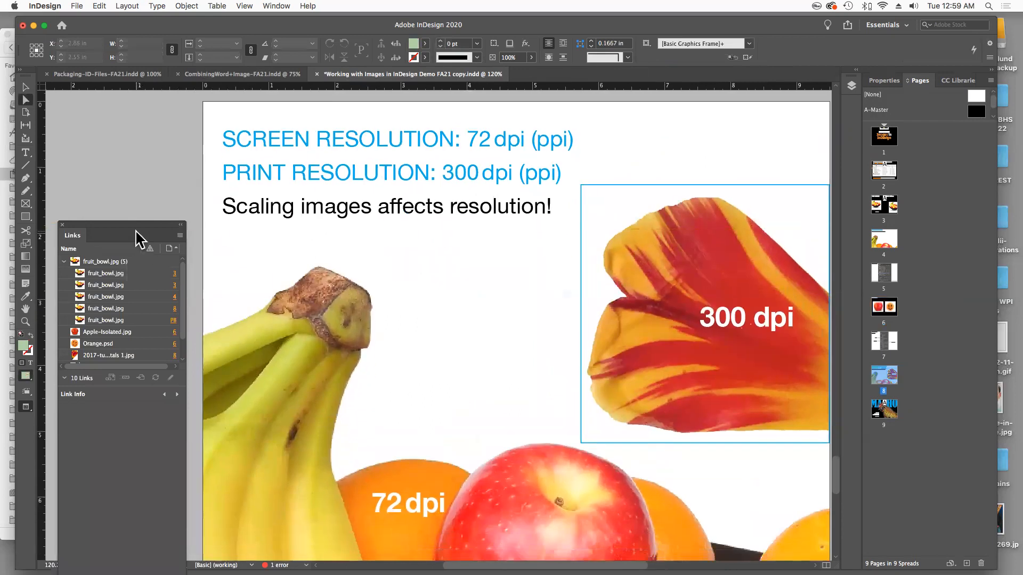
{"action": "left_click_drag", "start_coordinate": [136, 230], "coordinate": [132, 126]}
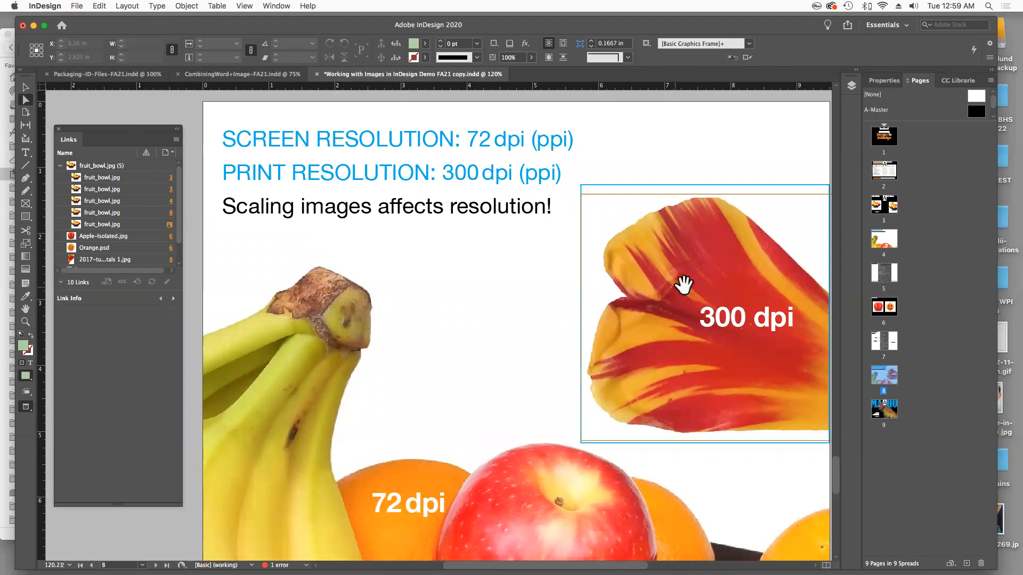
Select the tulip petals image on page 8 and examine its link info, including actual PPI, effective PPI and scale
{"action": "left_click", "coordinate": [681, 228]}
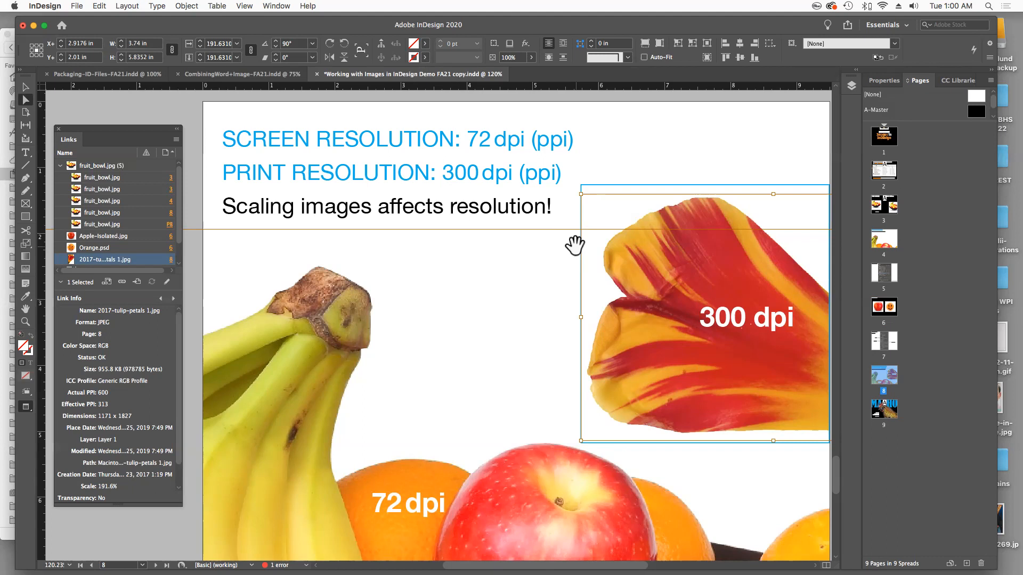
{"action": "scroll", "coordinate": [575, 245], "scroll_direction": "down", "scroll_amount": 10}
{"action": "scroll", "coordinate": [575, 245], "scroll_direction": "up", "scroll_amount": 8}
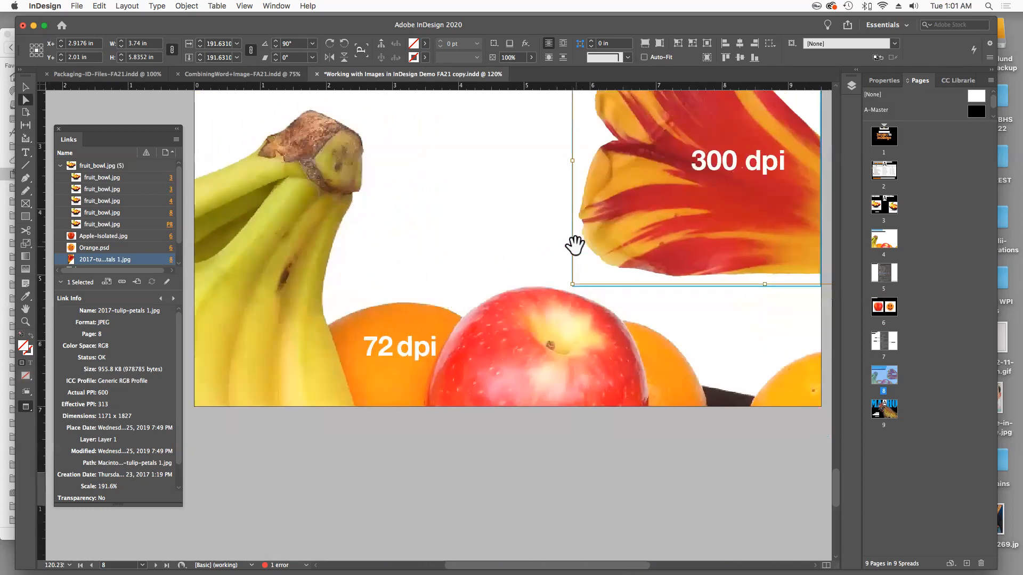
{"action": "scroll", "coordinate": [574, 245], "scroll_direction": "up", "scroll_amount": 5}
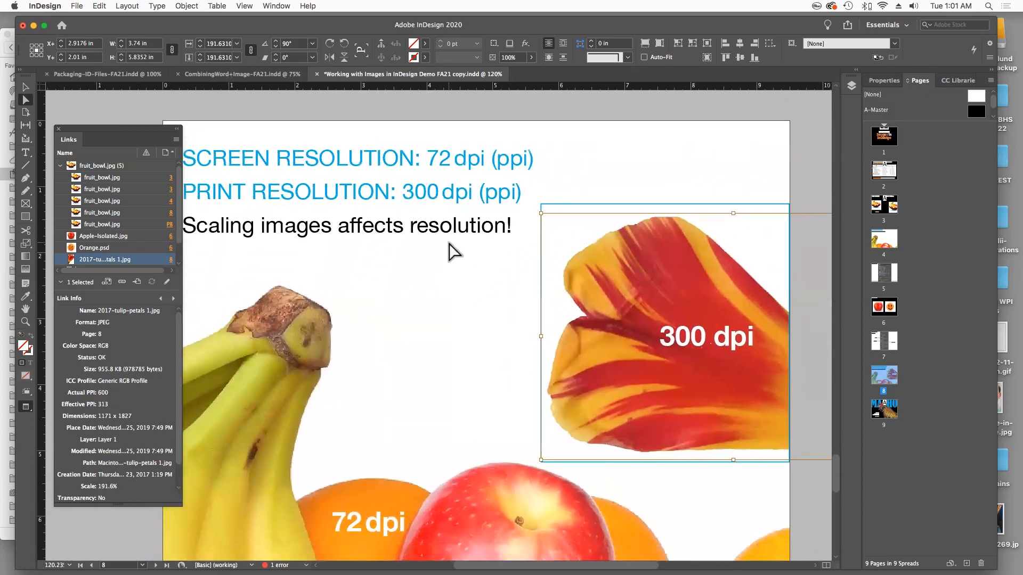
{"action": "scroll", "coordinate": [449, 251], "scroll_direction": "down", "scroll_amount": 1}
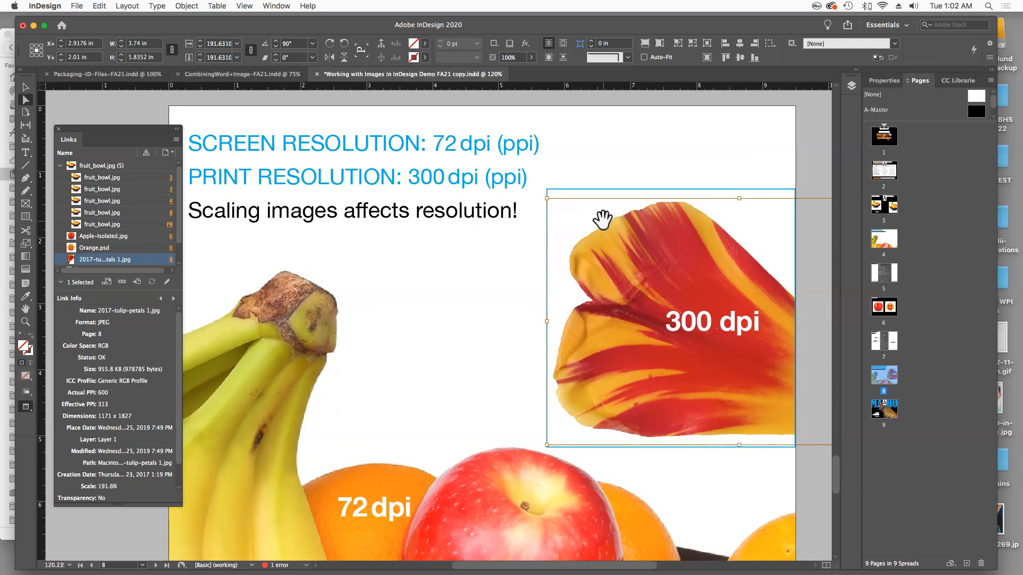
{"action": "scroll", "coordinate": [602, 218], "scroll_direction": "down", "scroll_amount": 1}
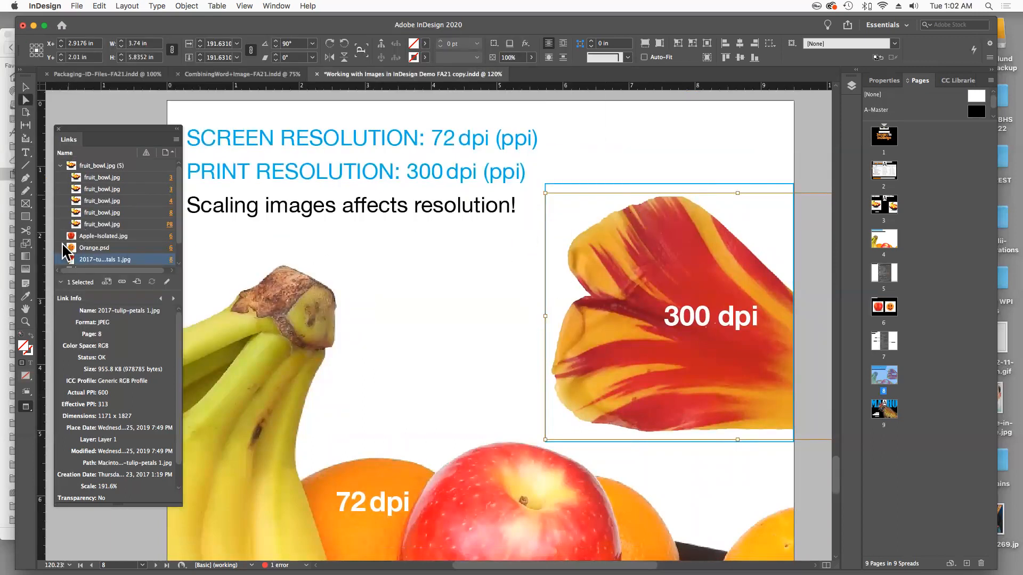
{"action": "left_click", "coordinate": [61, 282]}
{"action": "left_click", "coordinate": [62, 283]}
Try the tulip petals image at 100% and at 200% scale within its frame
{"action": "left_click", "coordinate": [236, 43]}
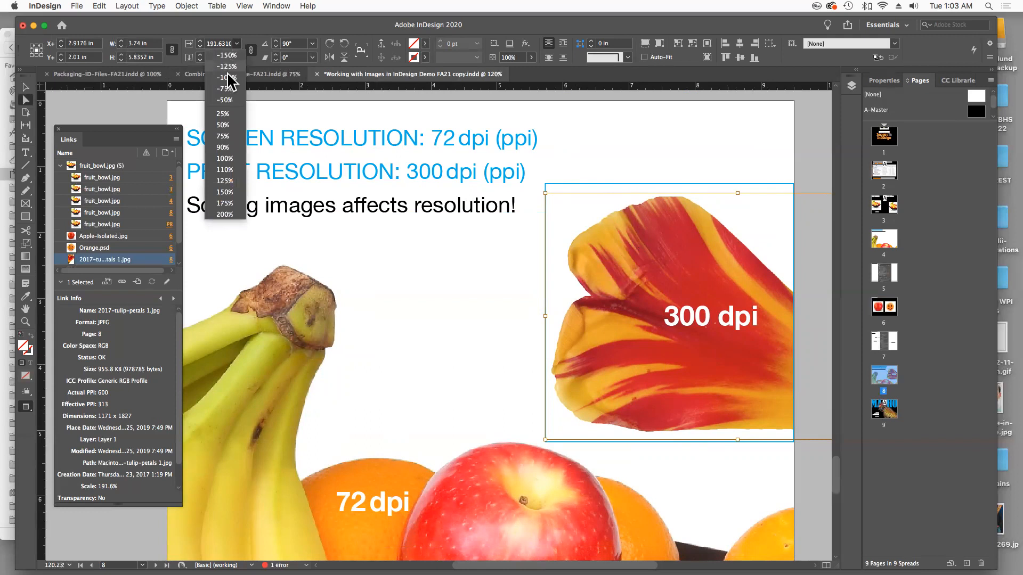
{"action": "left_click", "coordinate": [224, 159]}
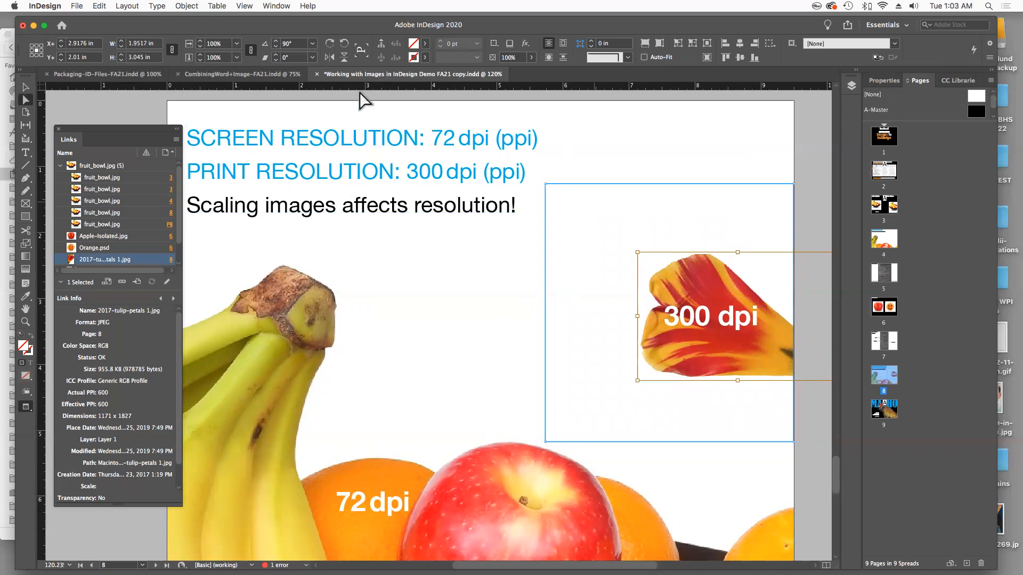
{"action": "left_click", "coordinate": [236, 44]}
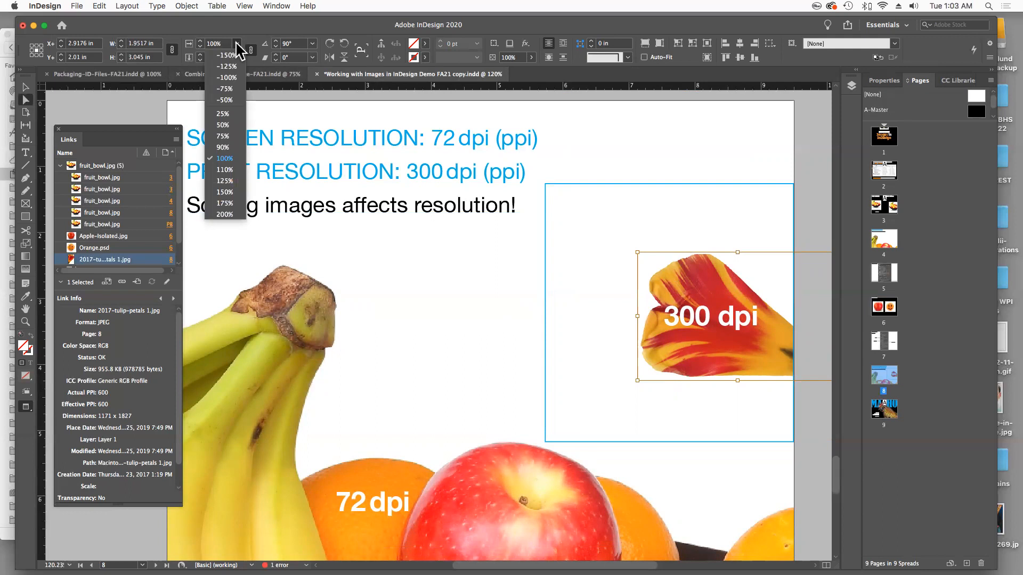
{"action": "left_click", "coordinate": [226, 214]}
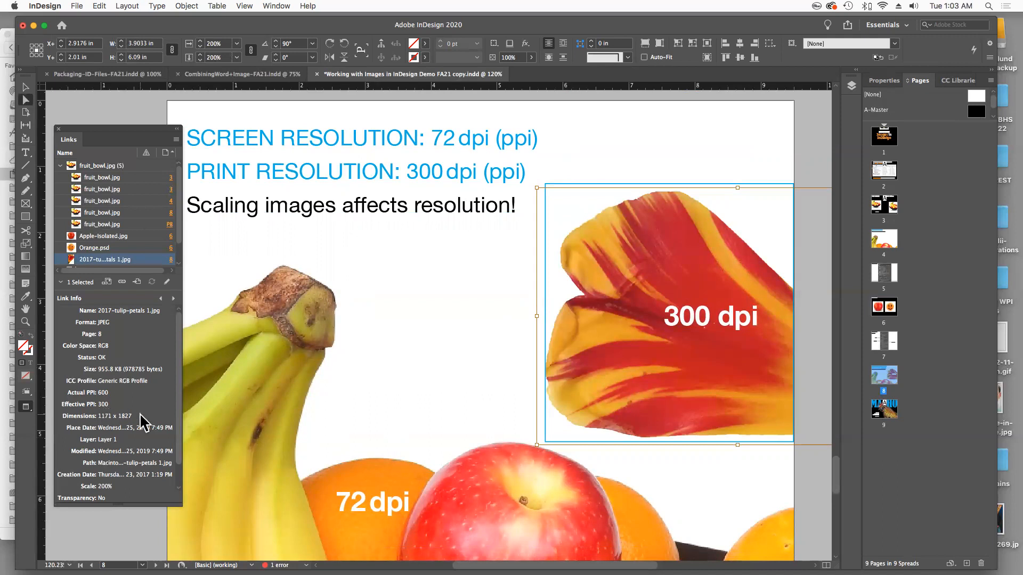
Scale the tulip petals image to 400% in both width and height
{"action": "left_click", "coordinate": [210, 57]}
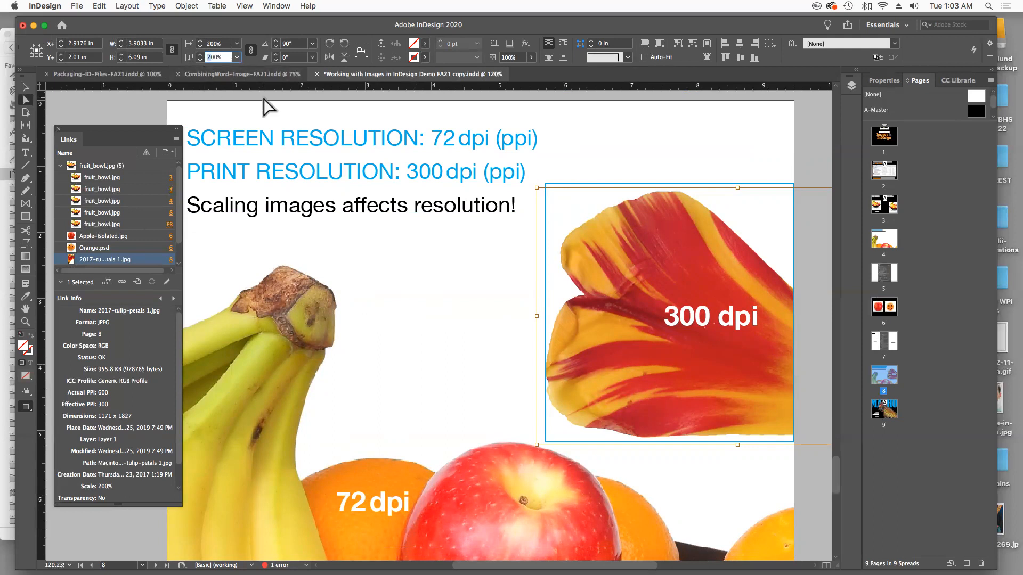
{"action": "type", "text": "400"}
{"action": "key", "text": "Return"}
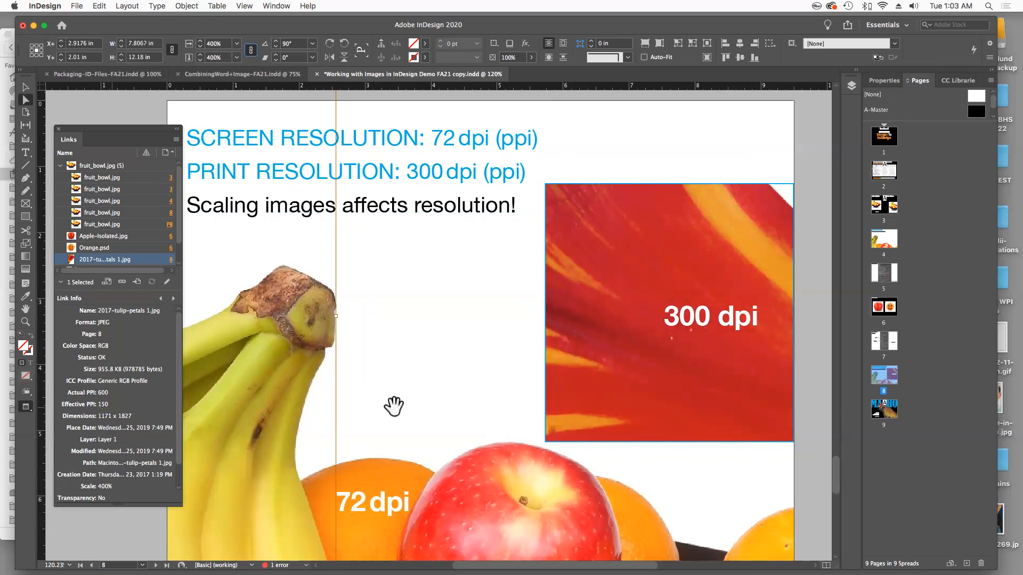
Examine the enlarged tulip petals image up close to judge its quality, and return to the full page view
{"action": "key", "text": "super+space"}
{"action": "left_click_drag", "start_coordinate": [597, 164], "coordinate": [772, 342]}
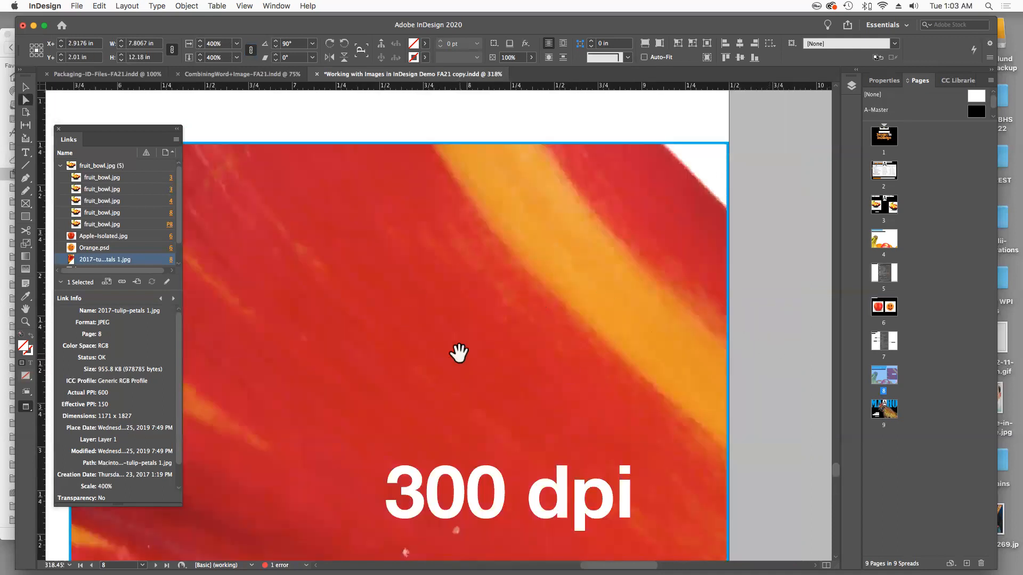
{"action": "left_click", "coordinate": [388, 348], "text": "alt"}
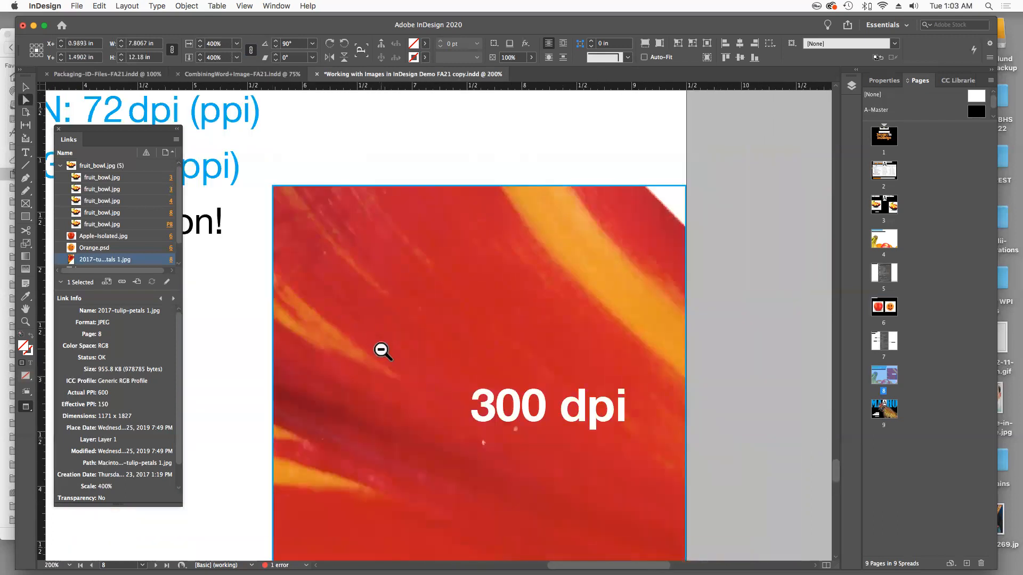
{"action": "left_click", "coordinate": [380, 347], "text": "alt"}
{"action": "left_click", "coordinate": [381, 349], "text": "alt"}
{"action": "left_click", "coordinate": [399, 351], "text": "alt"}
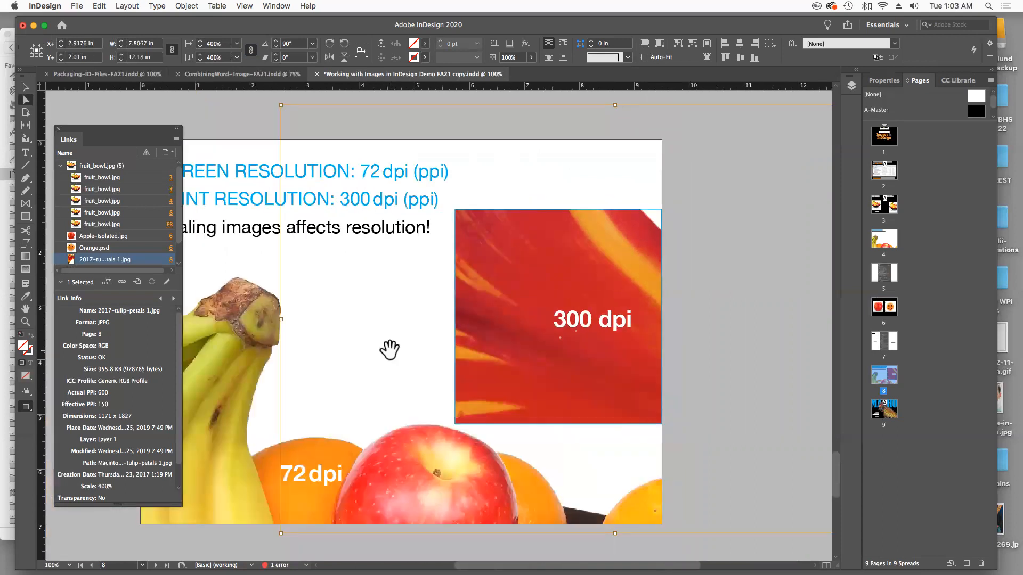
{"action": "left_click", "coordinate": [381, 348], "text": "alt"}
{"action": "left_click_drag", "start_coordinate": [378, 339], "coordinate": [423, 341]}
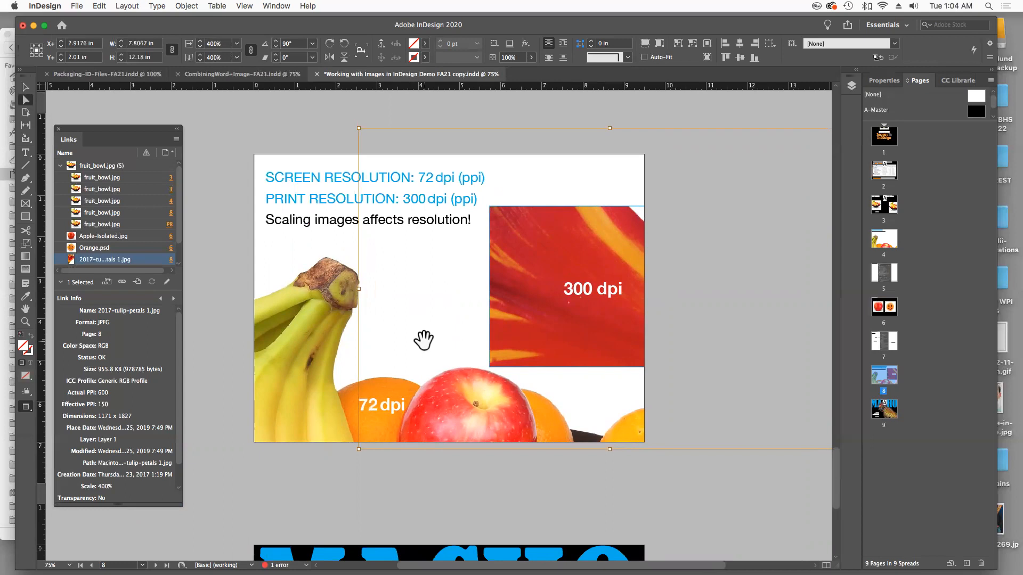
Go to the MACHO rooster layout on page 9, deselect everything and return the floating Links panel to the dock
{"action": "scroll", "coordinate": [423, 341], "scroll_direction": "down", "scroll_amount": 10}
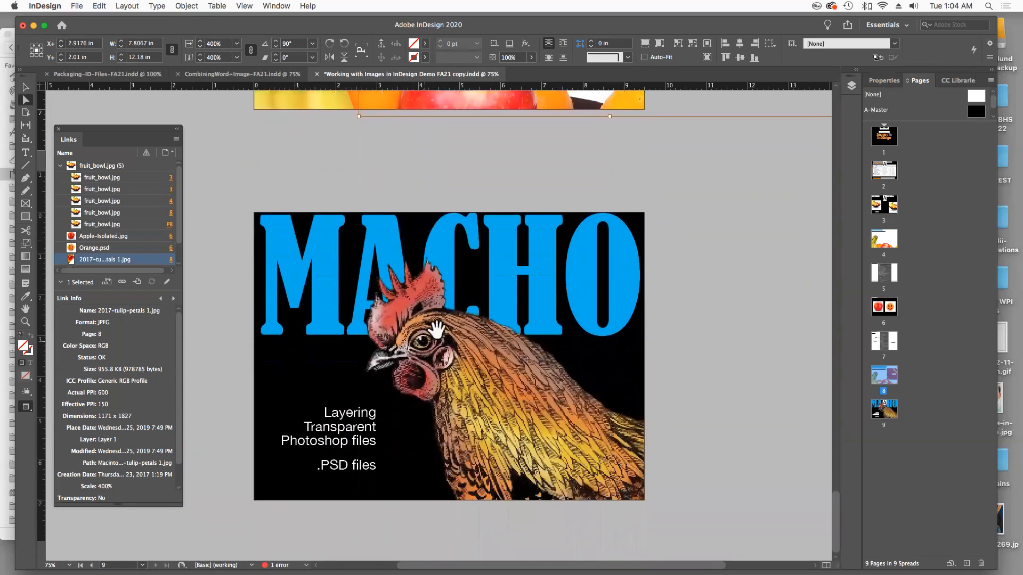
{"action": "left_click", "coordinate": [242, 195]}
{"action": "left_click_drag", "start_coordinate": [240, 200], "coordinate": [653, 516]}
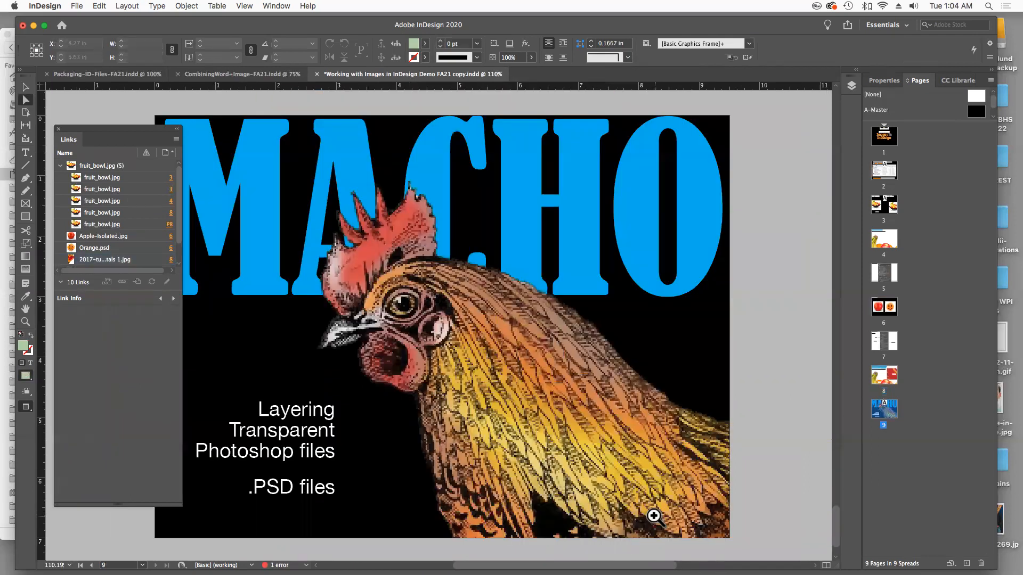
{"action": "left_click_drag", "start_coordinate": [107, 136], "coordinate": [854, 116]}
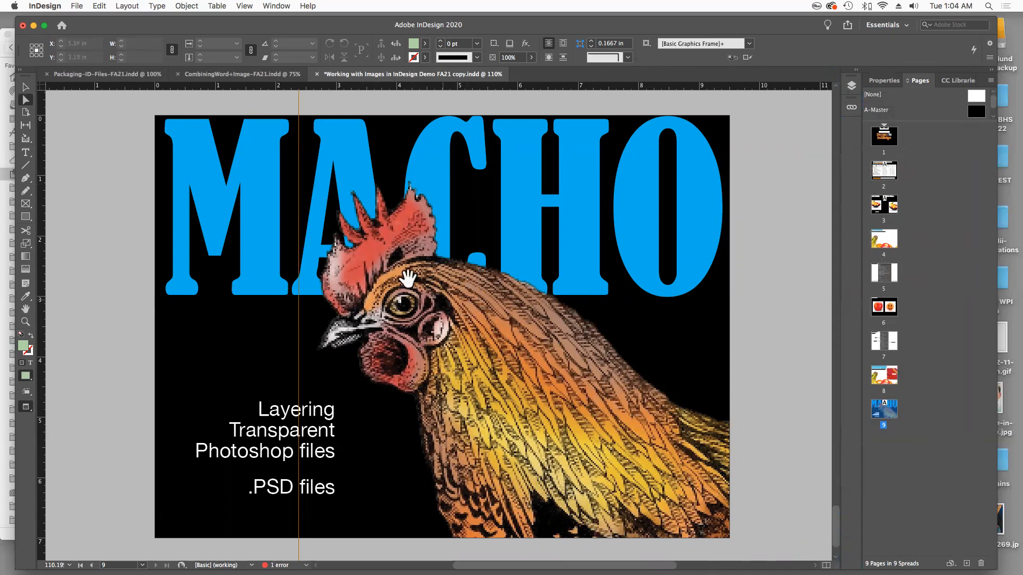
Reposition the rooster image within its frame so its head overlaps the A and C of the MACHO lettering
{"action": "left_click", "coordinate": [372, 253]}
{"action": "left_click_drag", "start_coordinate": [372, 252], "coordinate": [365, 247]}
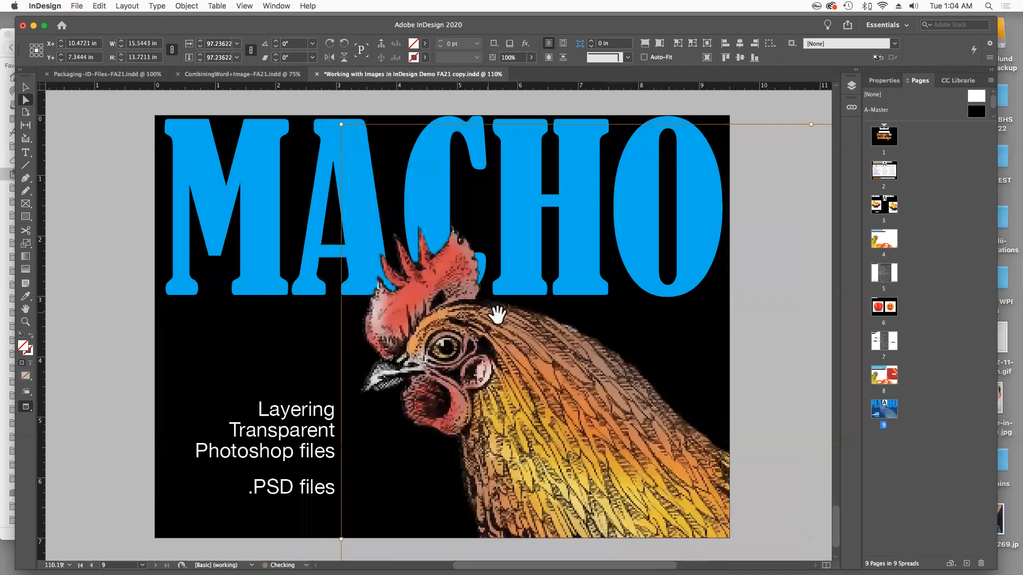
{"action": "mouse_move", "coordinate": [469, 319]}
{"action": "left_mouse_down"}
{"action": "mouse_move", "coordinate": [484, 354]}
{"action": "mouse_move", "coordinate": [524, 332]}
{"action": "mouse_move", "coordinate": [478, 336]}
{"action": "left_mouse_up"}
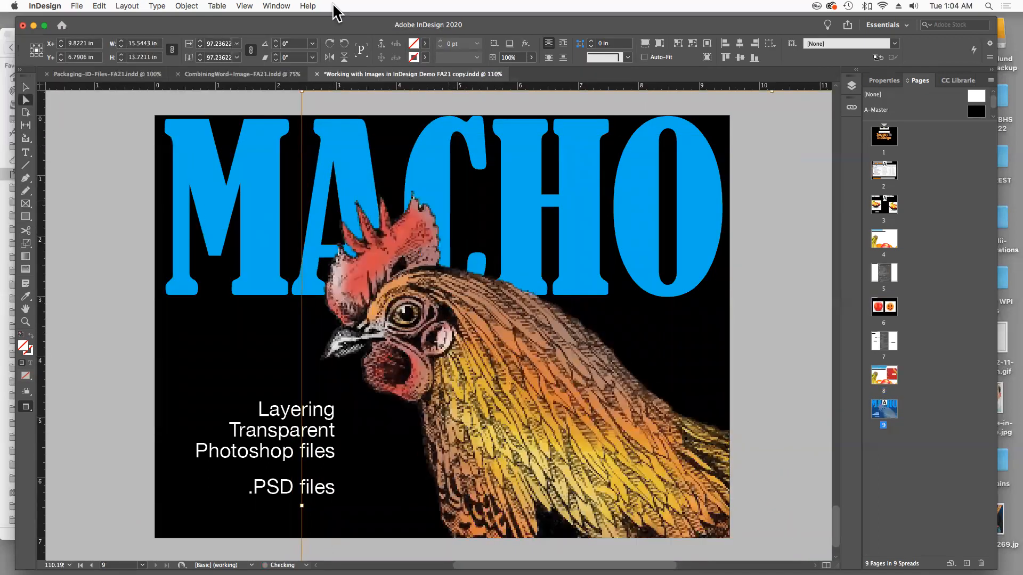
Check the document's display performance setting and the link info for chickenSilo.psd
{"action": "left_click", "coordinate": [273, 6]}
{"action": "mouse_move", "coordinate": [245, 6]}
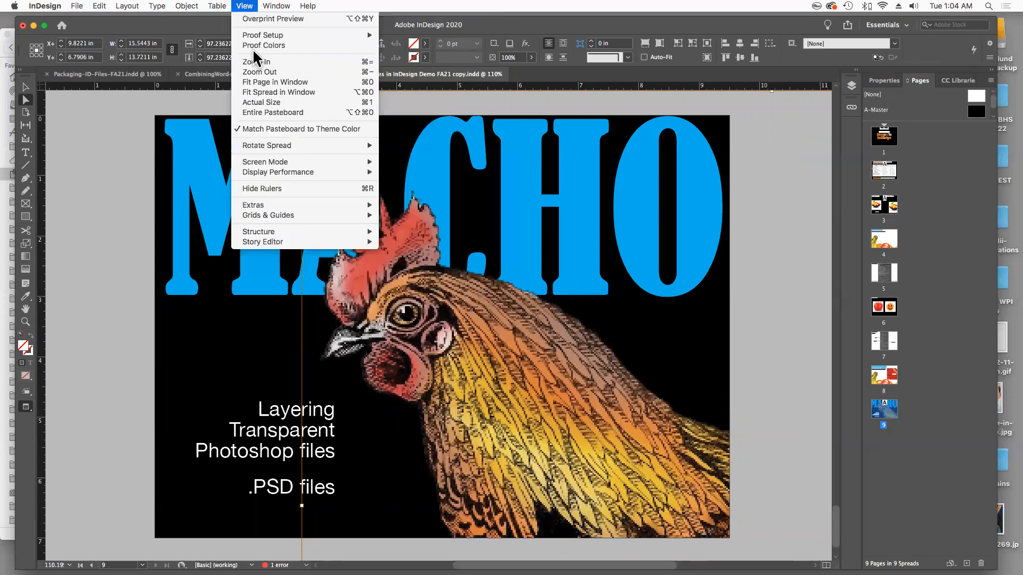
{"action": "mouse_move", "coordinate": [265, 174]}
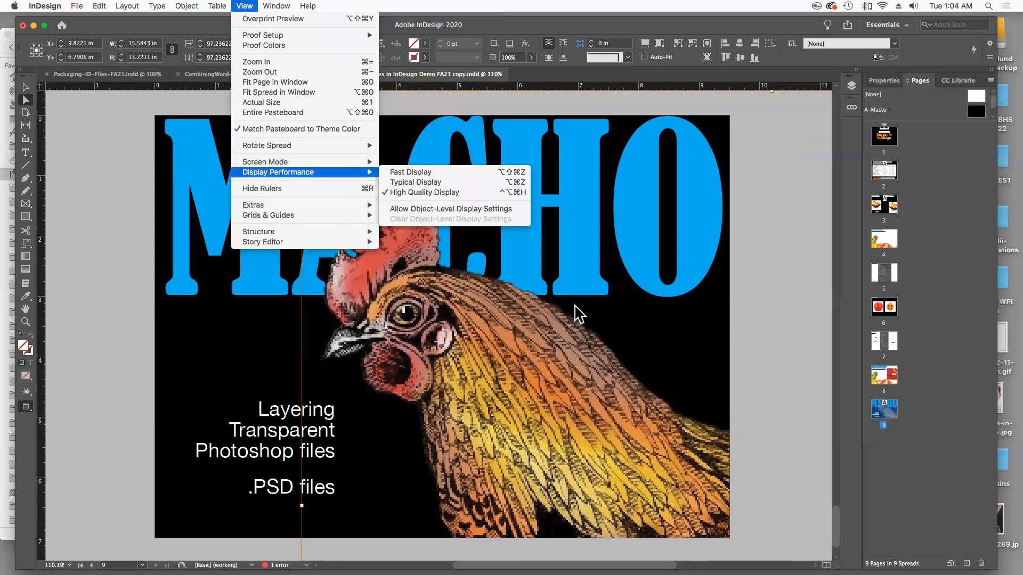
{"action": "left_click", "coordinate": [457, 322]}
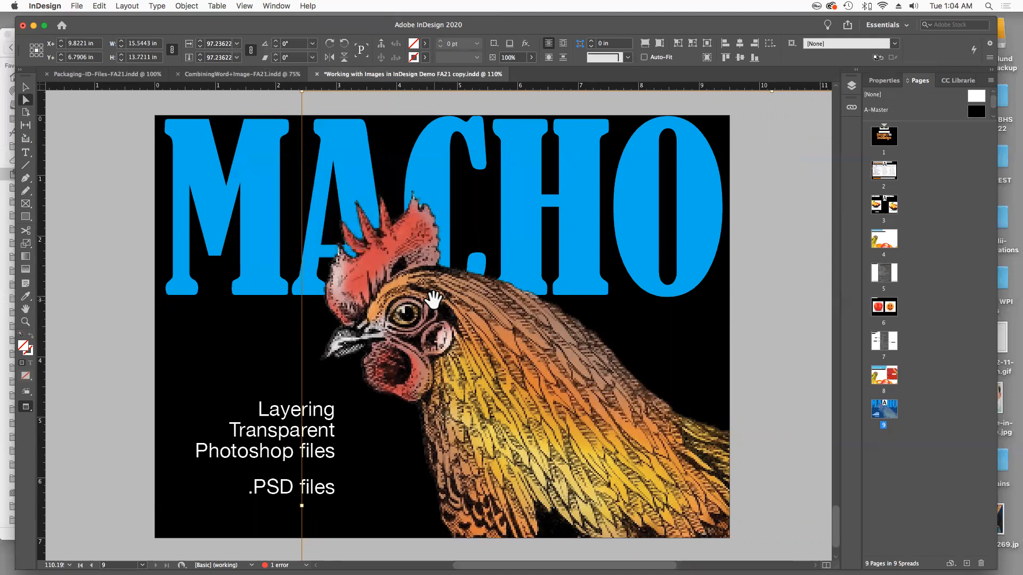
{"action": "left_click", "coordinate": [851, 109]}
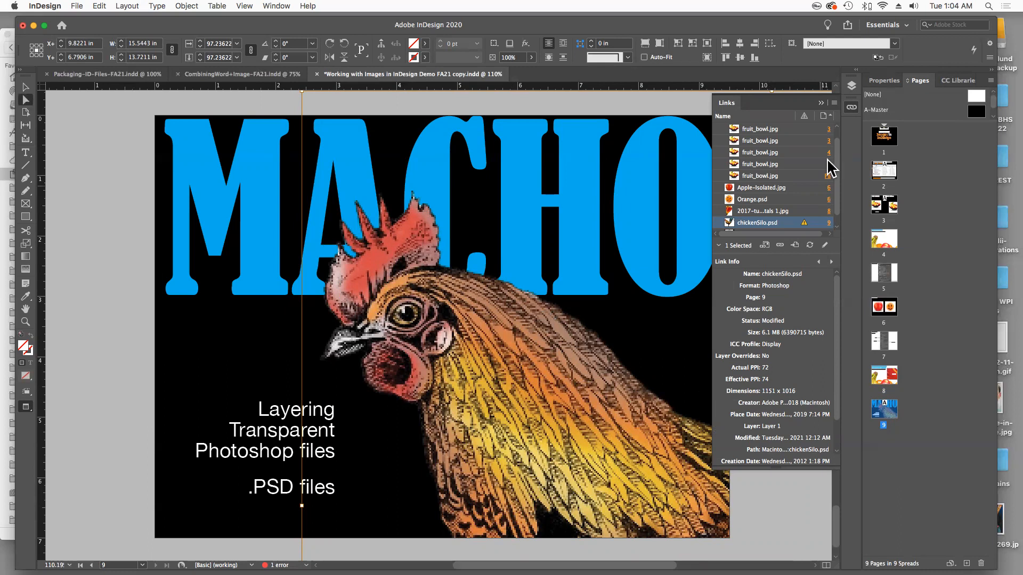
{"action": "left_click", "coordinate": [820, 103]}
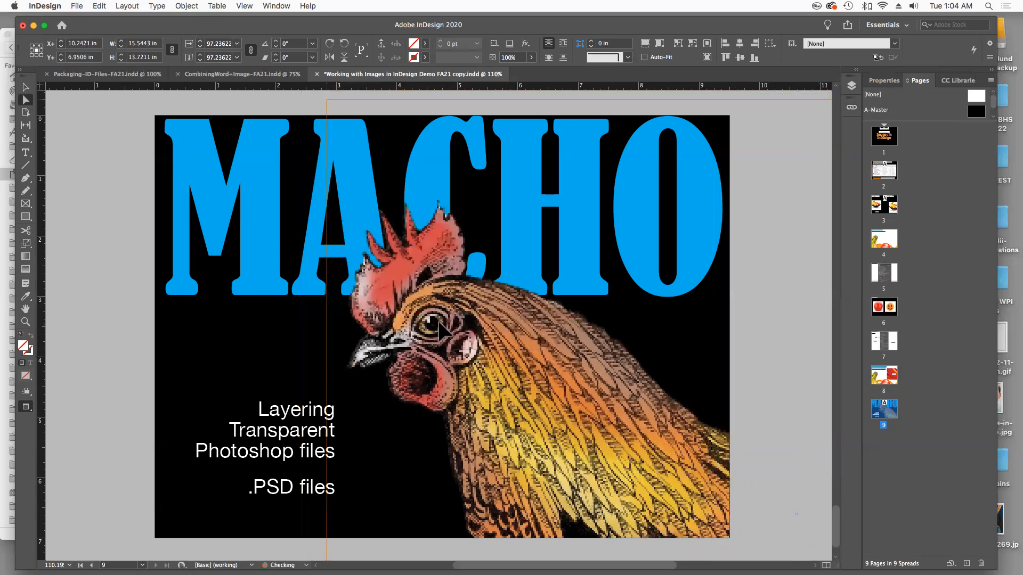
Move the rooster image within its frame to about X 9.77 in and Y 6.87 in over the MACHO lettering
{"action": "left_click_drag", "start_coordinate": [423, 315], "coordinate": [418, 314]}
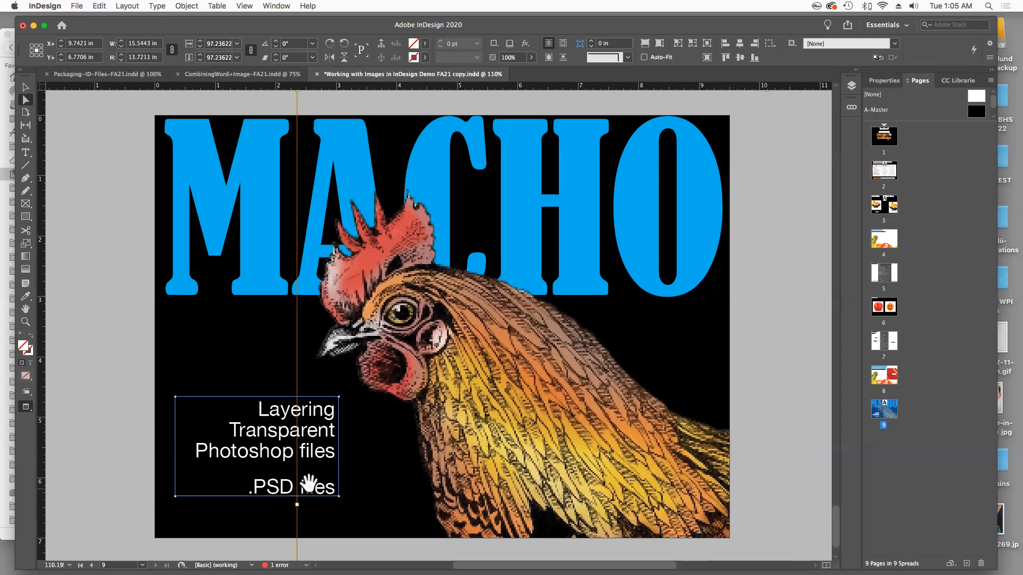
{"action": "left_click", "coordinate": [450, 426]}
{"action": "left_click_drag", "start_coordinate": [450, 427], "coordinate": [451, 431]}
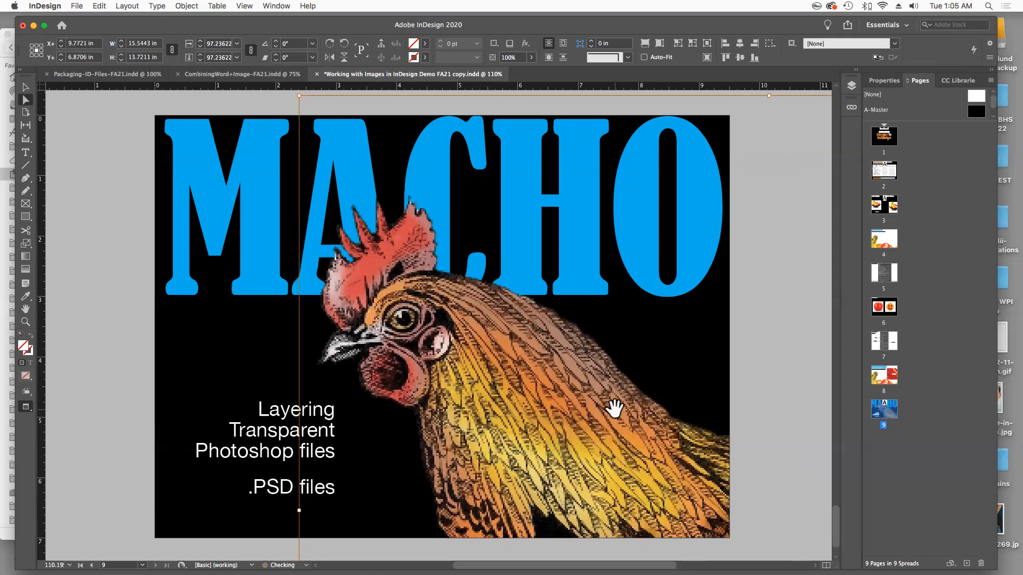
{"action": "scroll", "coordinate": [612, 406], "scroll_direction": "down", "scroll_amount": 3}
{"action": "scroll", "coordinate": [612, 406], "scroll_direction": "left", "scroll_amount": 2}
{"action": "scroll", "coordinate": [691, 193], "scroll_direction": "up", "scroll_amount": 3}
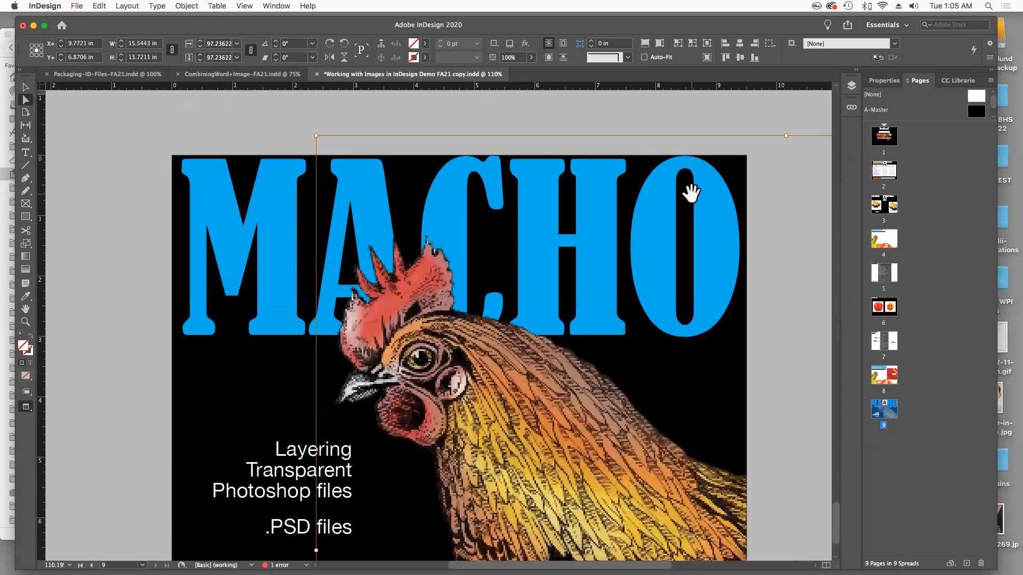
{"action": "scroll", "coordinate": [691, 193], "scroll_direction": "right", "scroll_amount": 2}
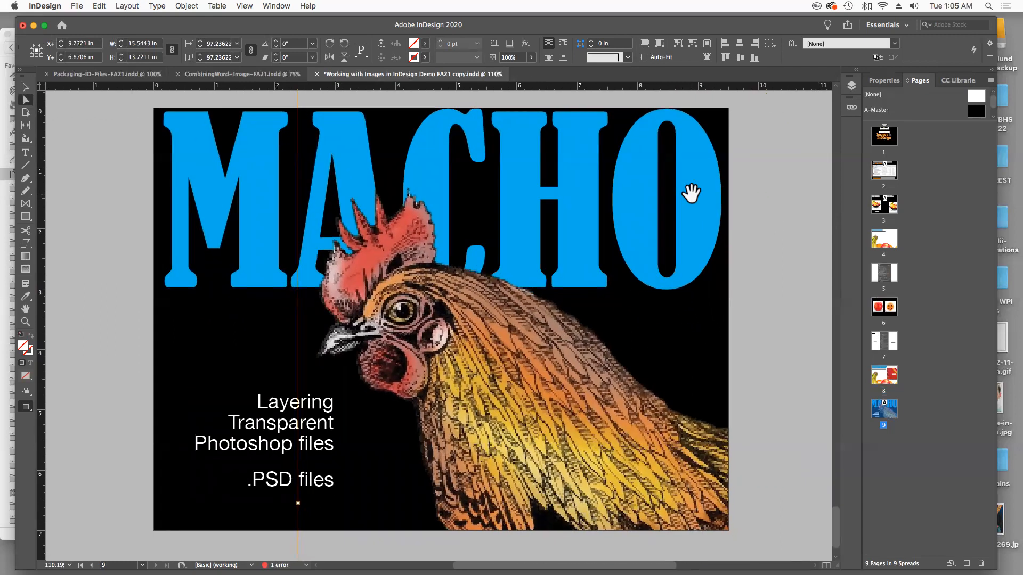
Update the modified chickenSilo.psd link on page 9 and select it again in the list of links
{"action": "left_click", "coordinate": [851, 108]}
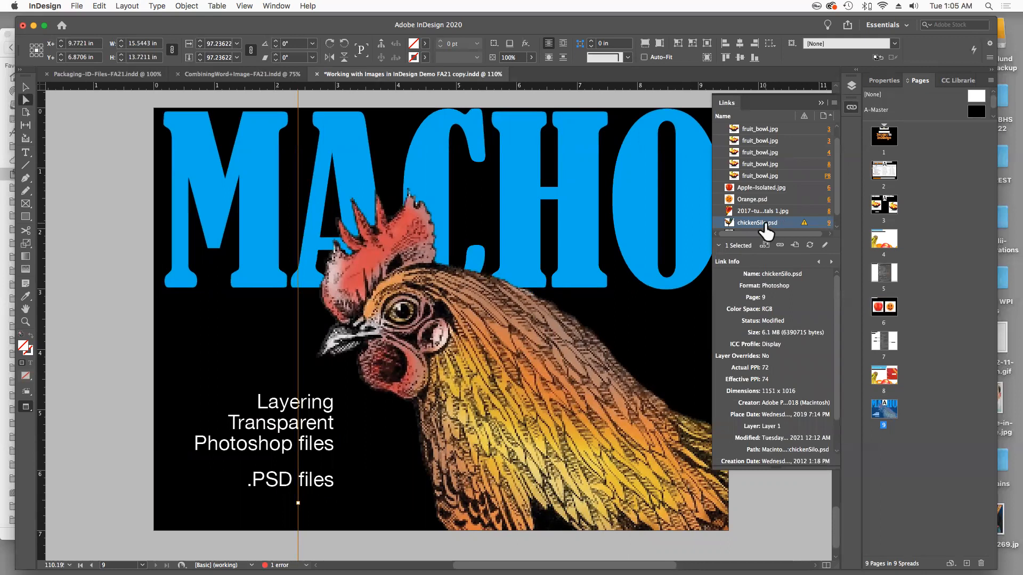
{"action": "double_click", "coordinate": [804, 222]}
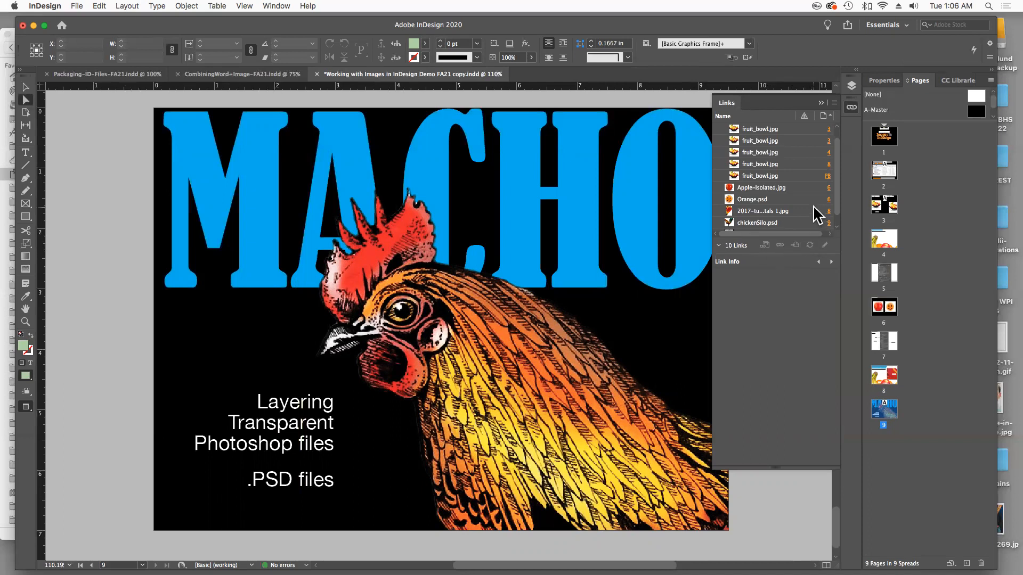
{"action": "scroll", "coordinate": [812, 206], "scroll_direction": "down", "scroll_amount": 1}
{"action": "left_click", "coordinate": [766, 214]}
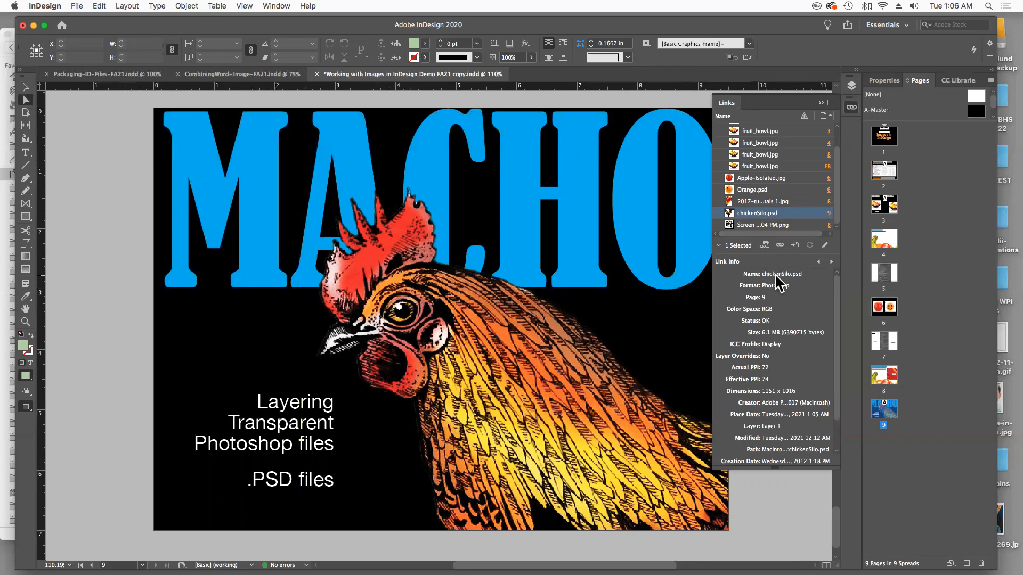
Open the linked chickenSilo.psd for editing with Adobe Photoshop 2020 21.2
{"action": "left_click", "coordinate": [825, 250]}
{"action": "left_click", "coordinate": [825, 246]}
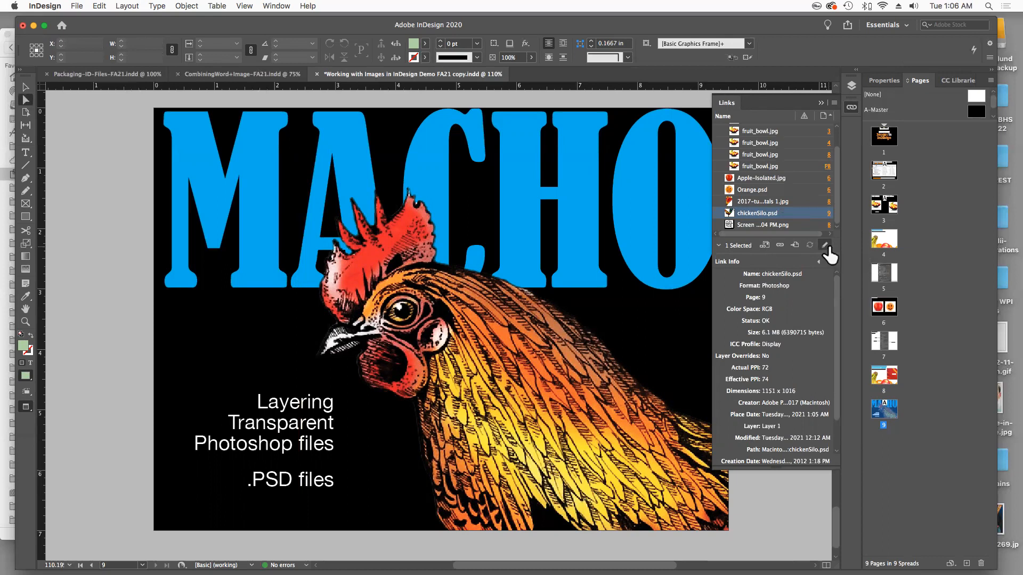
{"action": "left_click", "coordinate": [834, 104]}
{"action": "left_click", "coordinate": [834, 104]}
{"action": "left_click", "coordinate": [834, 103]}
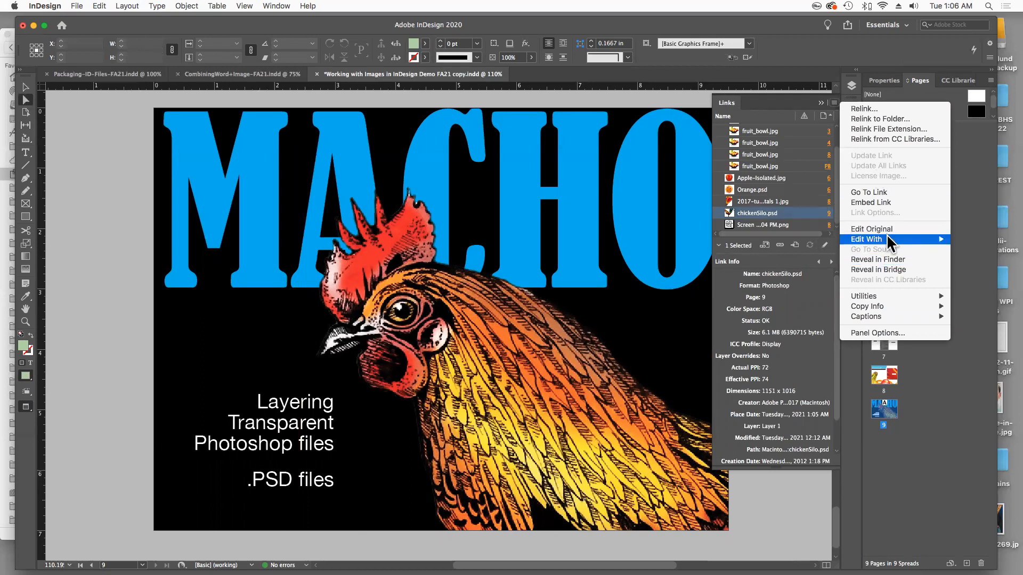
{"action": "mouse_move", "coordinate": [886, 235]}
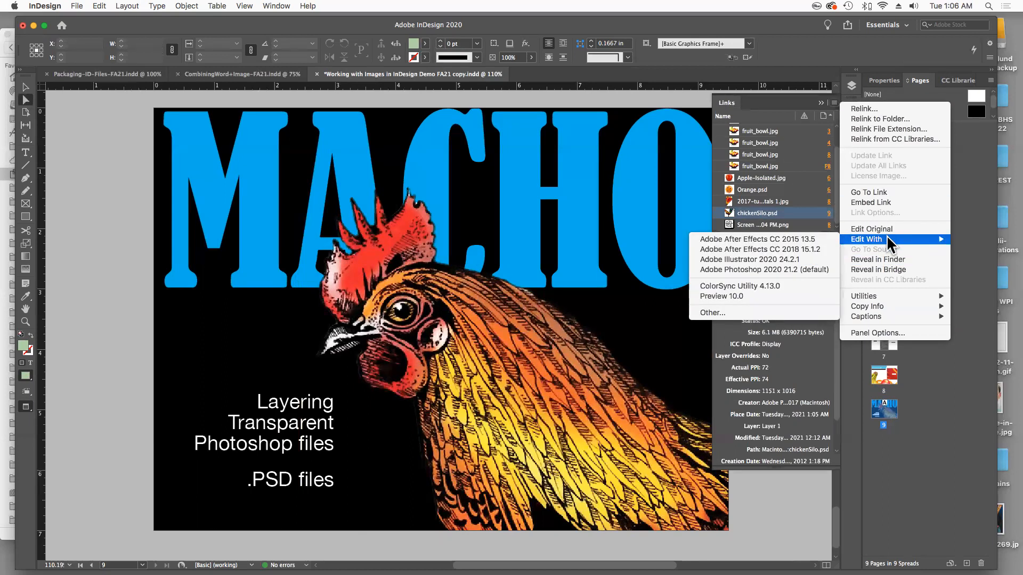
{"action": "left_click", "coordinate": [790, 268]}
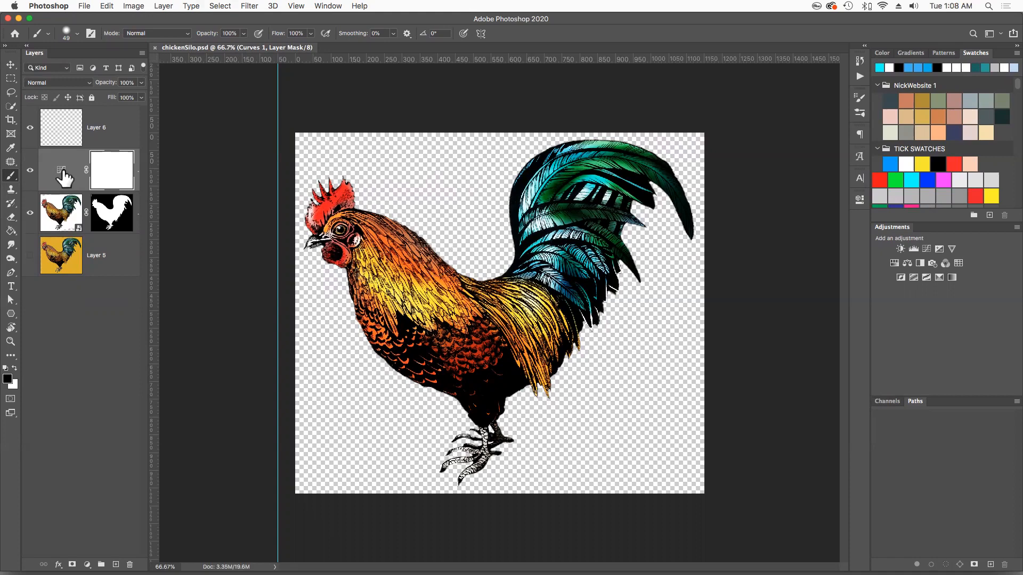
Examine the rooster cut-out up close and as a whole, and compare it with the yellow Layer 5 shown and hidden
{"action": "left_click", "coordinate": [345, 271]}
{"action": "mouse_move", "coordinate": [345, 271]}
{"action": "left_mouse_down"}
{"action": "mouse_move", "coordinate": [329, 262]}
{"action": "mouse_move", "coordinate": [342, 269]}
{"action": "left_mouse_up"}
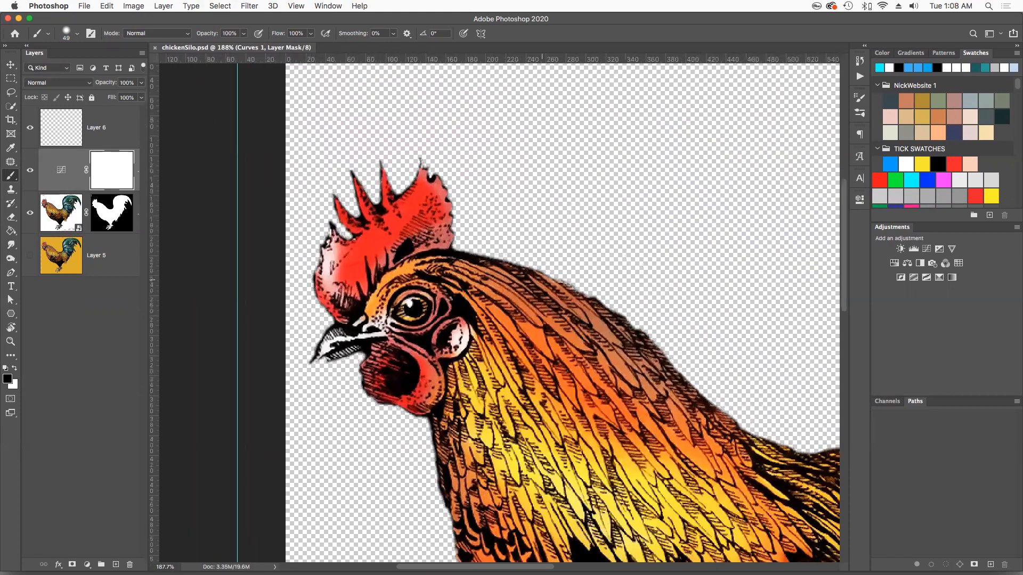
{"action": "left_click_drag", "start_coordinate": [418, 239], "coordinate": [554, 276]}
{"action": "left_click_drag", "start_coordinate": [612, 293], "coordinate": [570, 286]}
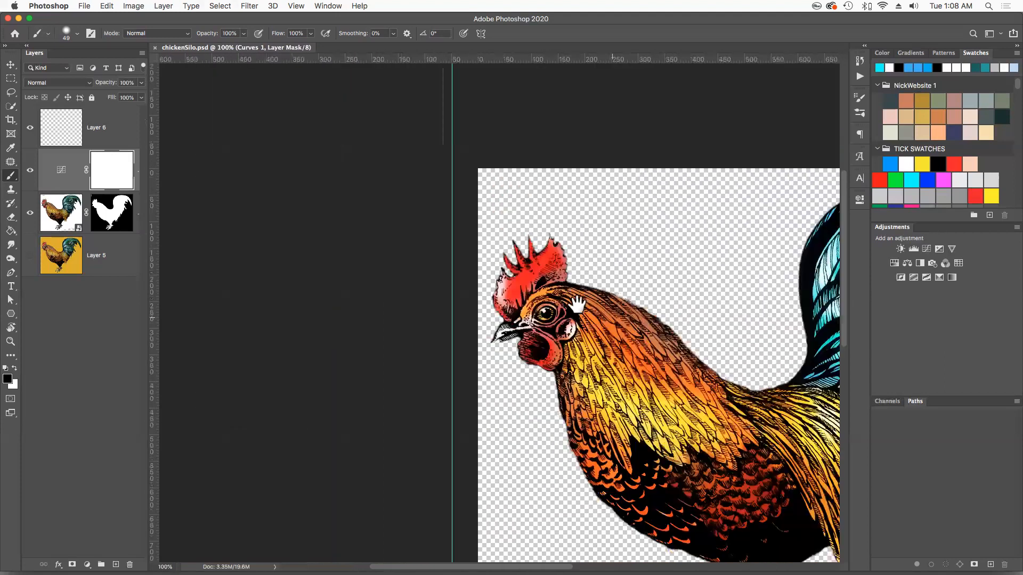
{"action": "left_click_drag", "start_coordinate": [613, 315], "coordinate": [464, 231]}
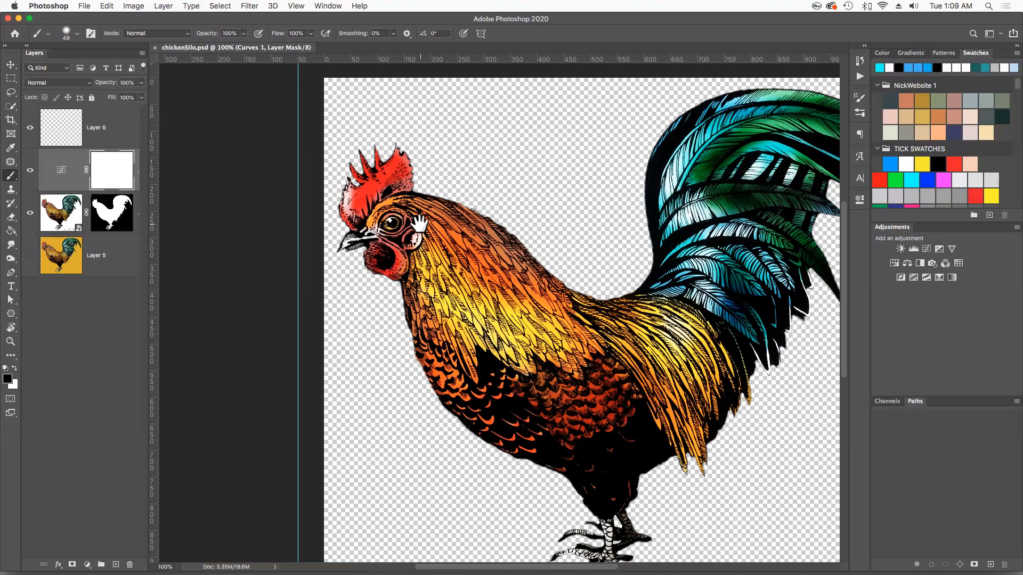
{"action": "left_click_drag", "start_coordinate": [435, 170], "coordinate": [473, 237]}
{"action": "key", "text": "super+space"}
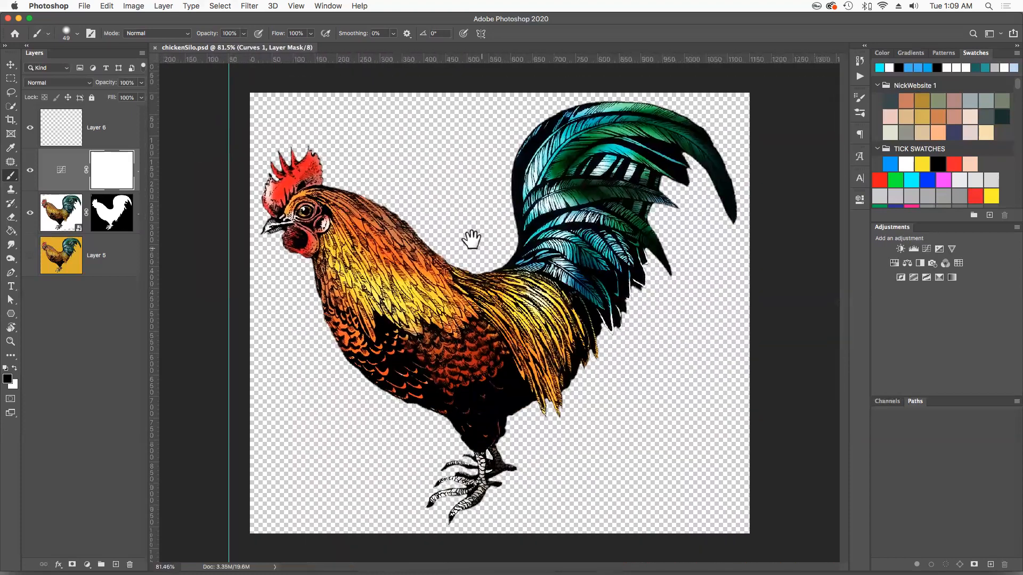
{"action": "left_click", "coordinate": [30, 256]}
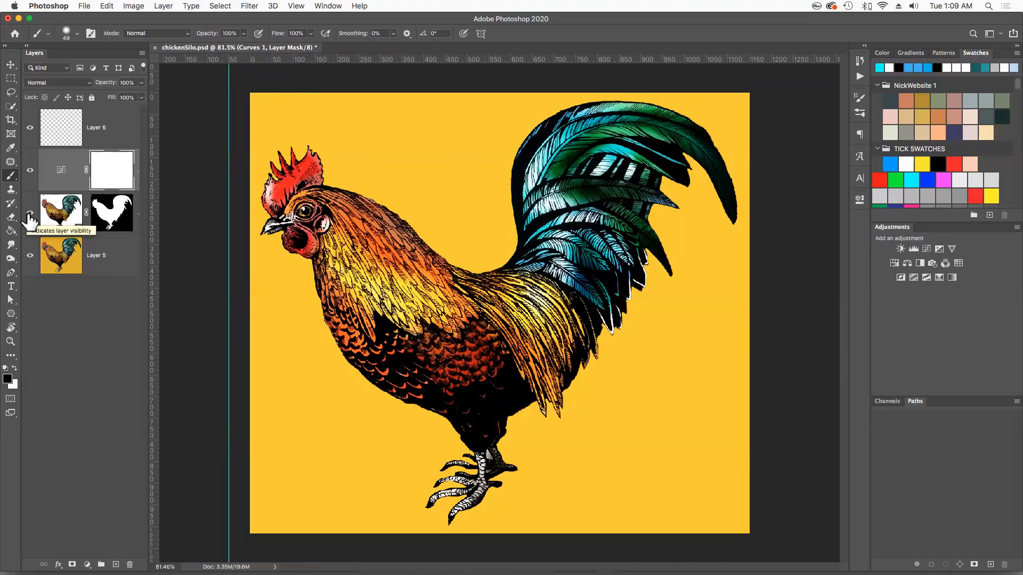
{"action": "left_click", "coordinate": [30, 256]}
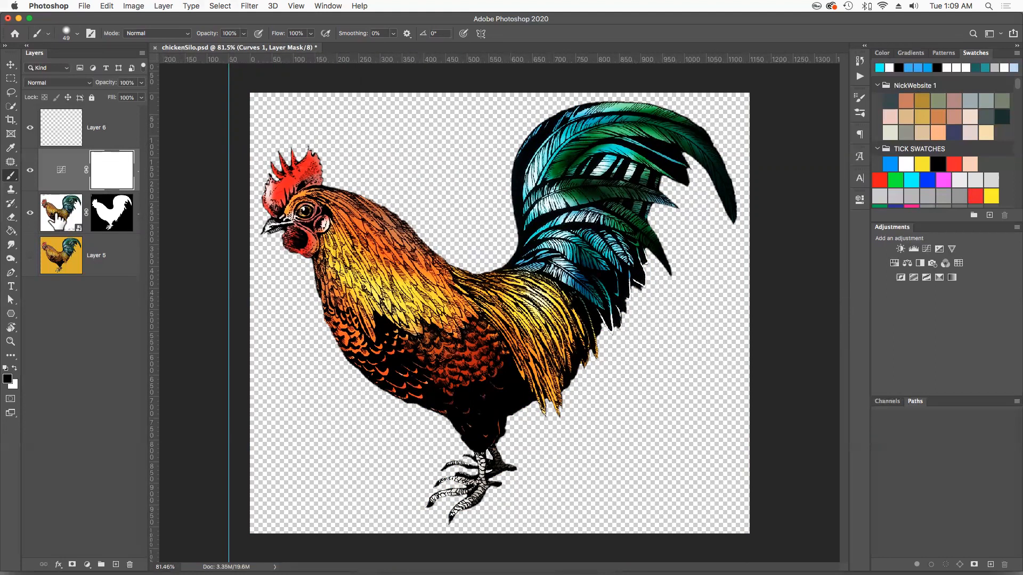
Mute the rooster's colours by raising the lower point of the Curves 1 adjustment's curve, and save chickenSilo.psd
{"action": "left_click", "coordinate": [62, 176]}
{"action": "double_click", "coordinate": [62, 176]}
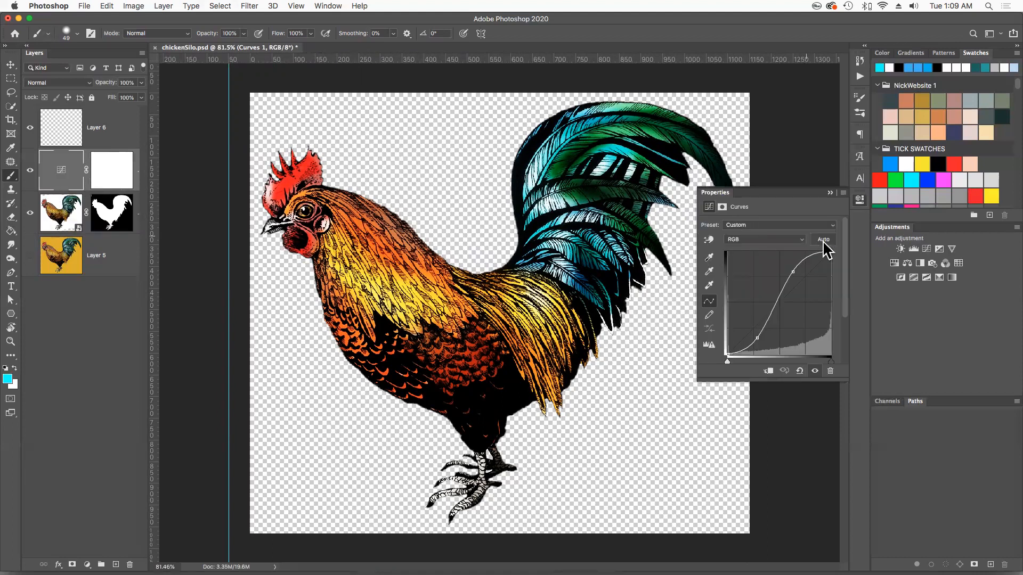
{"action": "left_click_drag", "start_coordinate": [757, 338], "coordinate": [747, 293]}
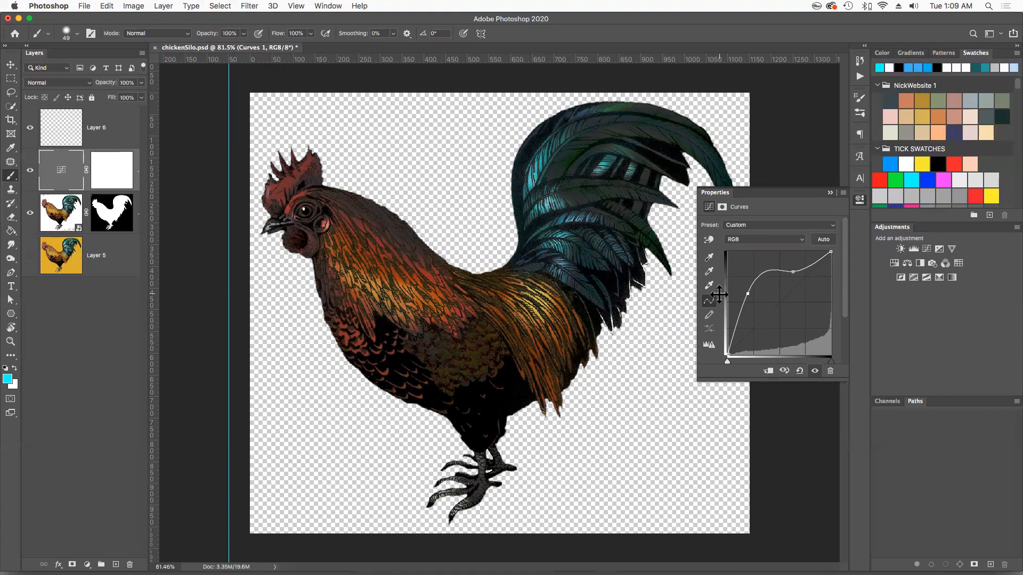
{"action": "key", "text": "cmd+s"}
Move the Photoshop window aside and switch back to the rooster layout in InDesign
{"action": "left_click_drag", "start_coordinate": [245, 21], "coordinate": [400, 25]}
{"action": "key", "text": "cmd+h"}
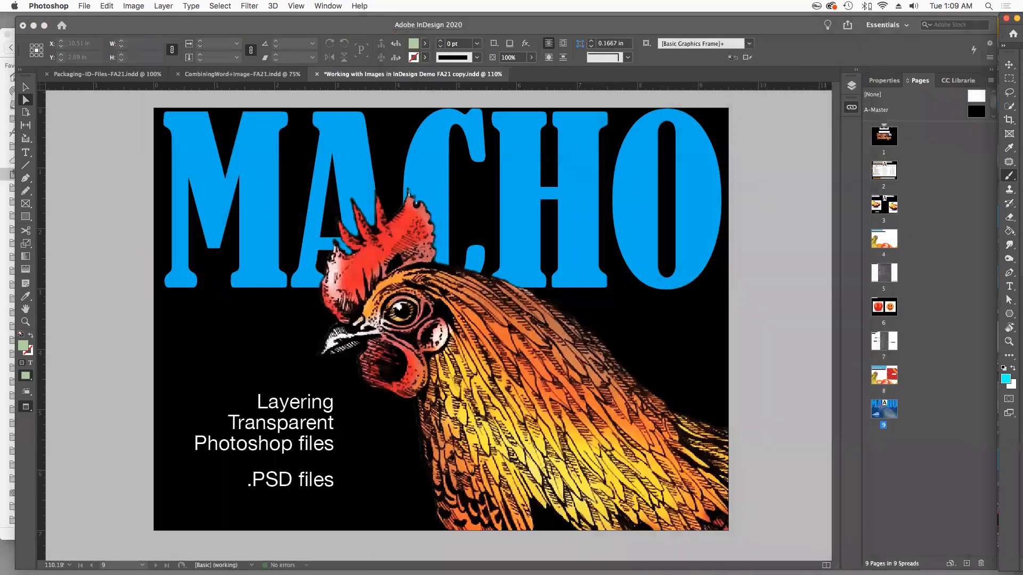
{"action": "left_click", "coordinate": [520, 24]}
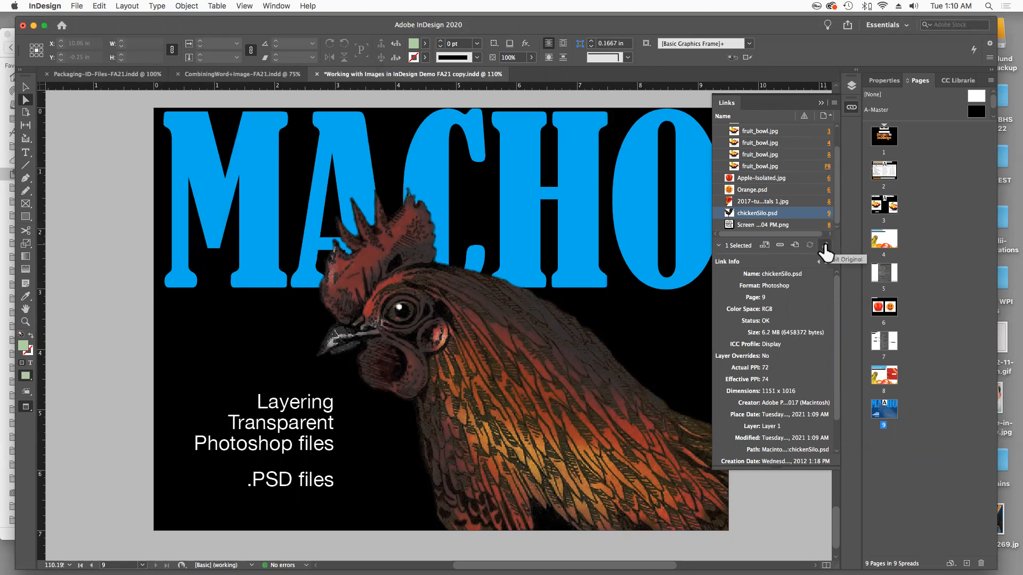
Reopen the original chickenSilo.psd in Photoshop from its link, undo the last Curves change and save the file
{"action": "left_click", "coordinate": [825, 251]}
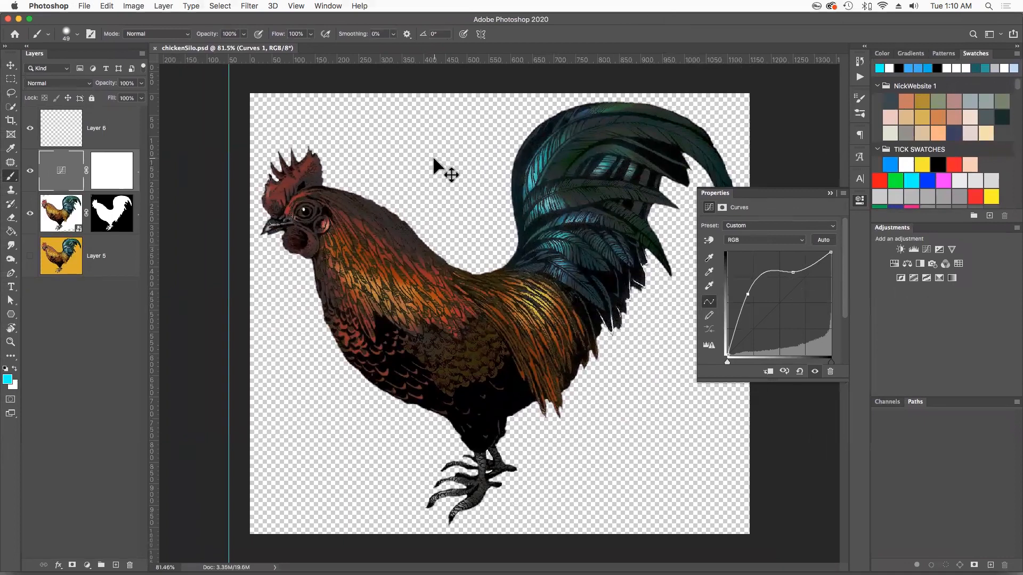
{"action": "key", "text": "super+z"}
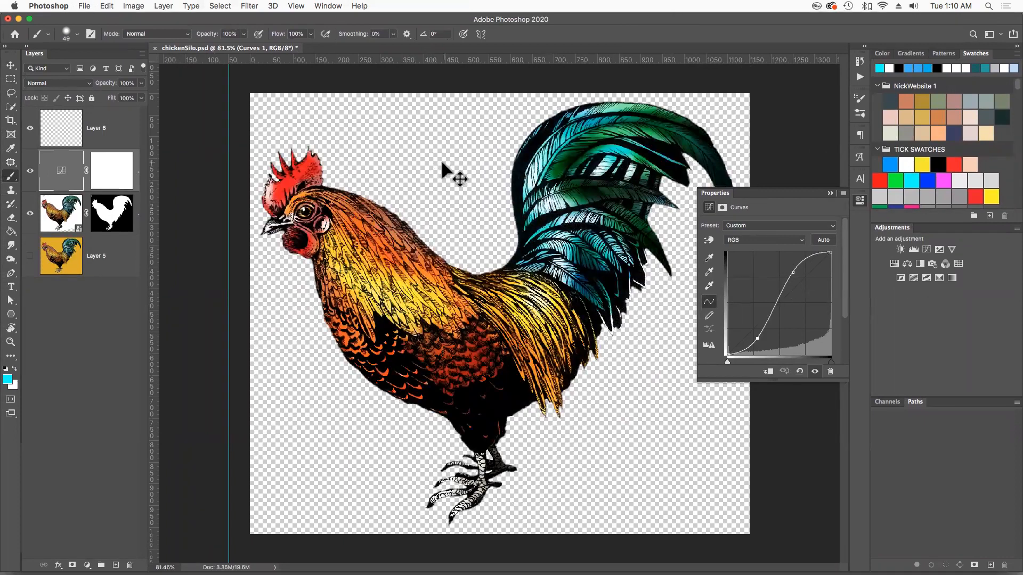
{"action": "key", "text": "super+s"}
Switch back to InDesign and select the rooster image on page 9
{"action": "key", "text": "super+Tab"}
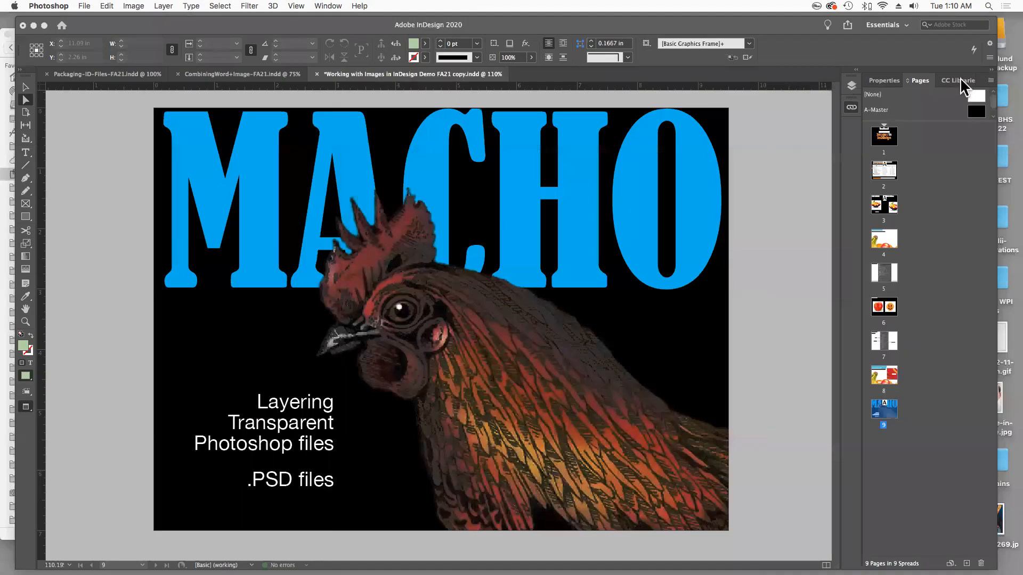
{"action": "left_click_drag", "start_coordinate": [504, 307], "coordinate": [569, 299]}
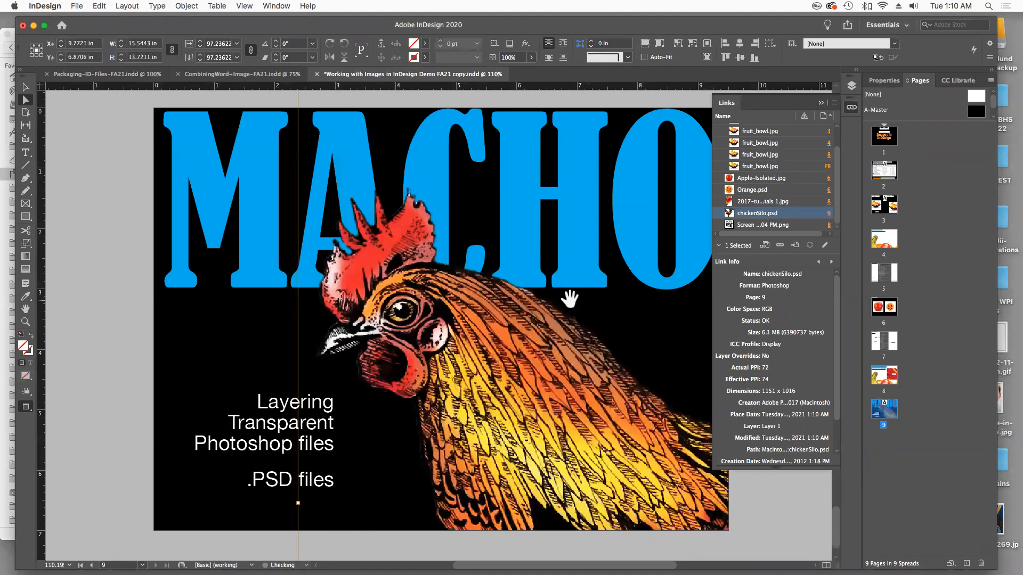